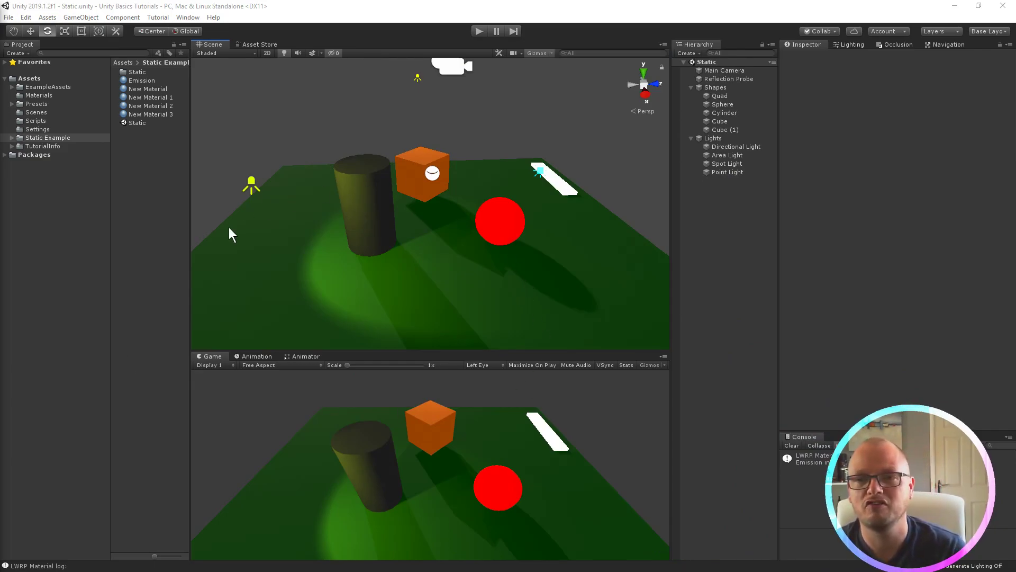
Step: Open the Static example scene from the Project window
{"action": "double_click", "coordinate": [139, 124]}
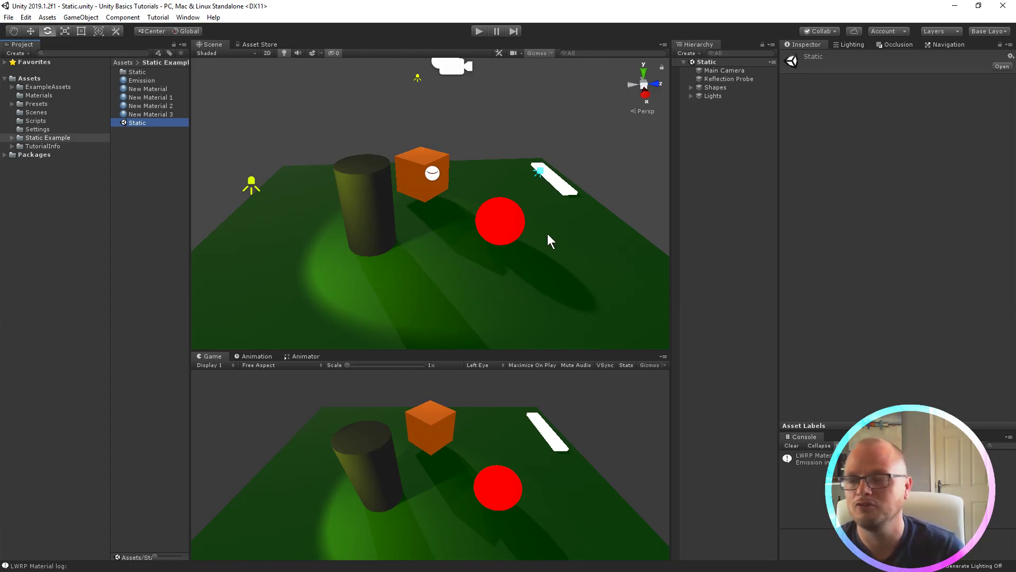
{"action": "left_click", "coordinate": [315, 239]}
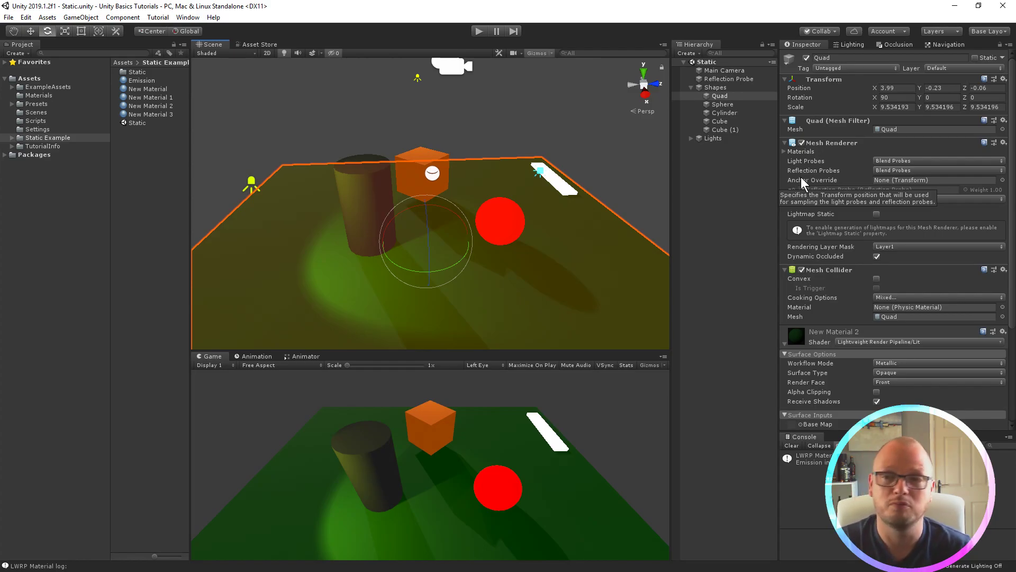
{"action": "left_click", "coordinate": [586, 192]}
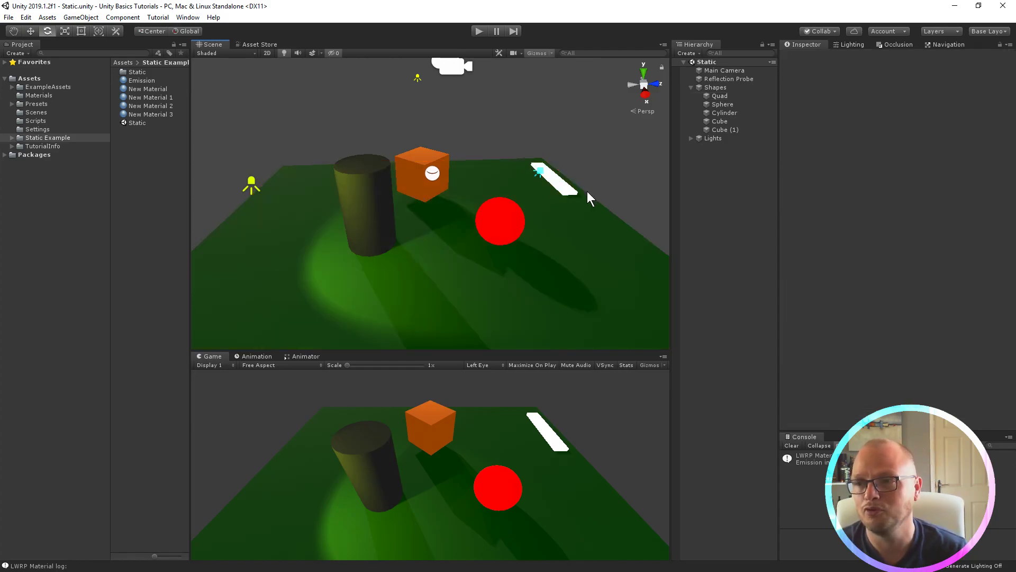
{"action": "left_click", "coordinate": [730, 95]}
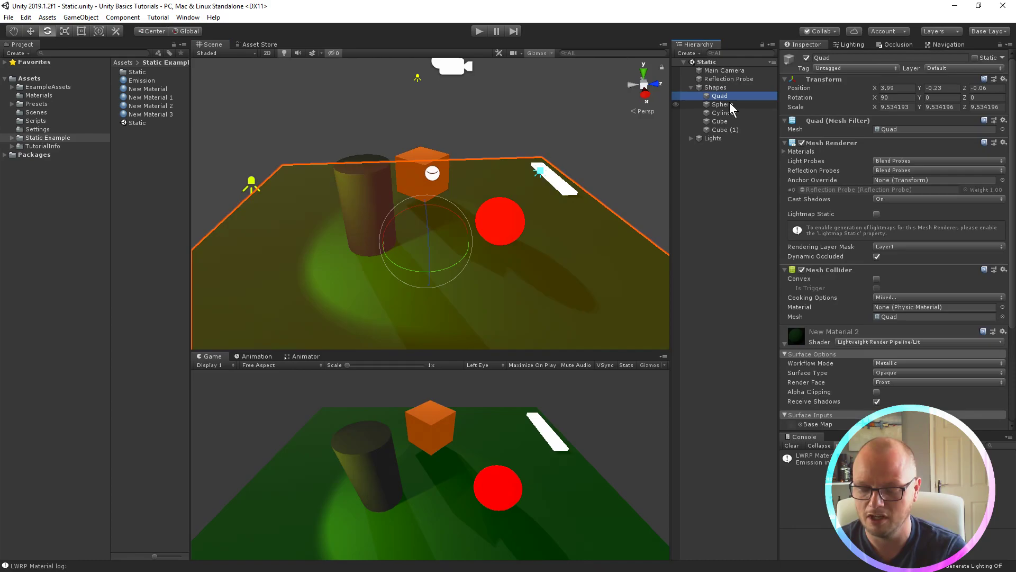
{"action": "key", "text": "Down"}
{"action": "key", "text": "Down"}
{"action": "key", "text": "Down"}
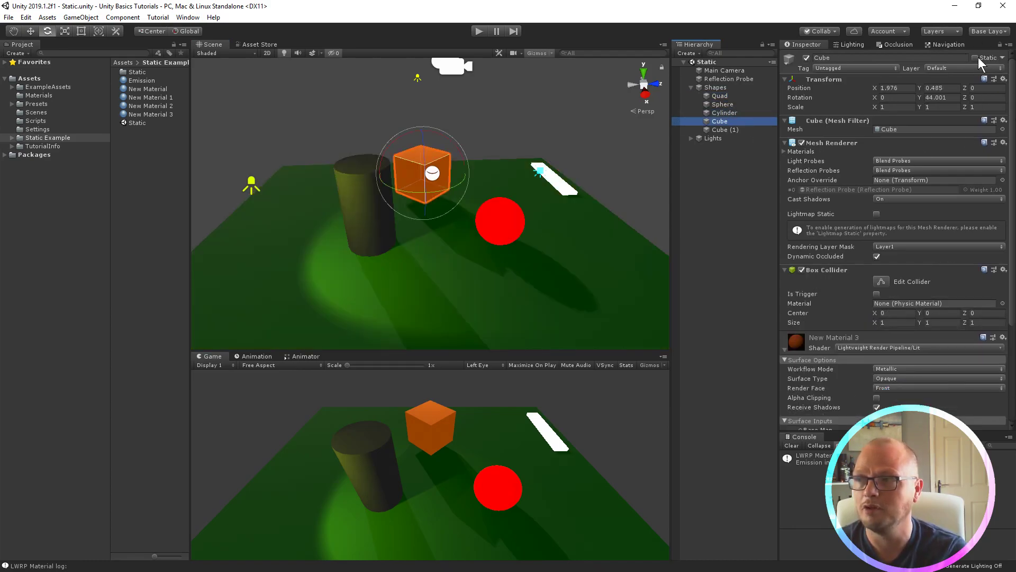
{"action": "left_click", "coordinate": [702, 96]}
{"action": "left_click", "coordinate": [728, 131], "text": "shift"}
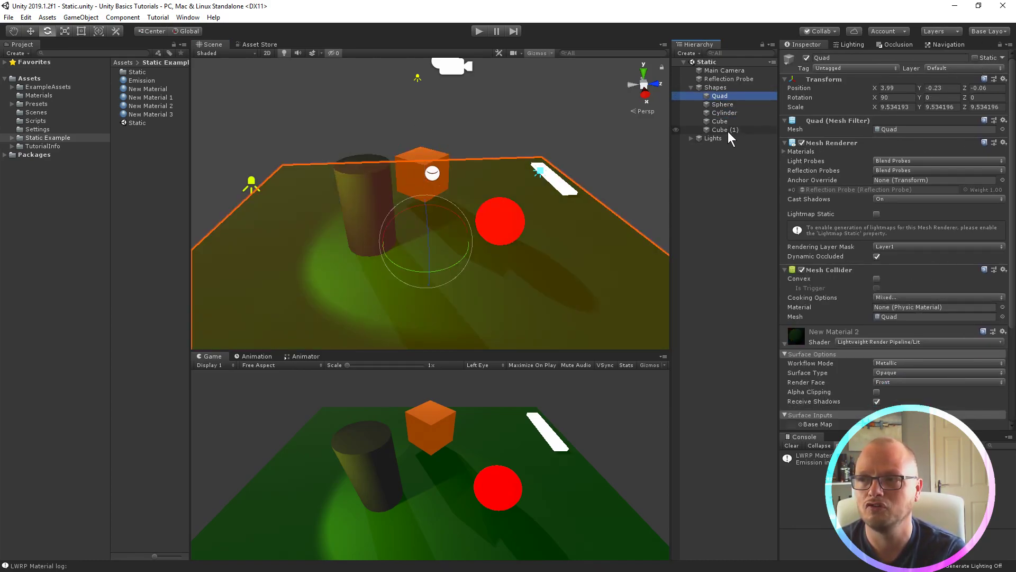
{"action": "left_click", "coordinate": [719, 96]}
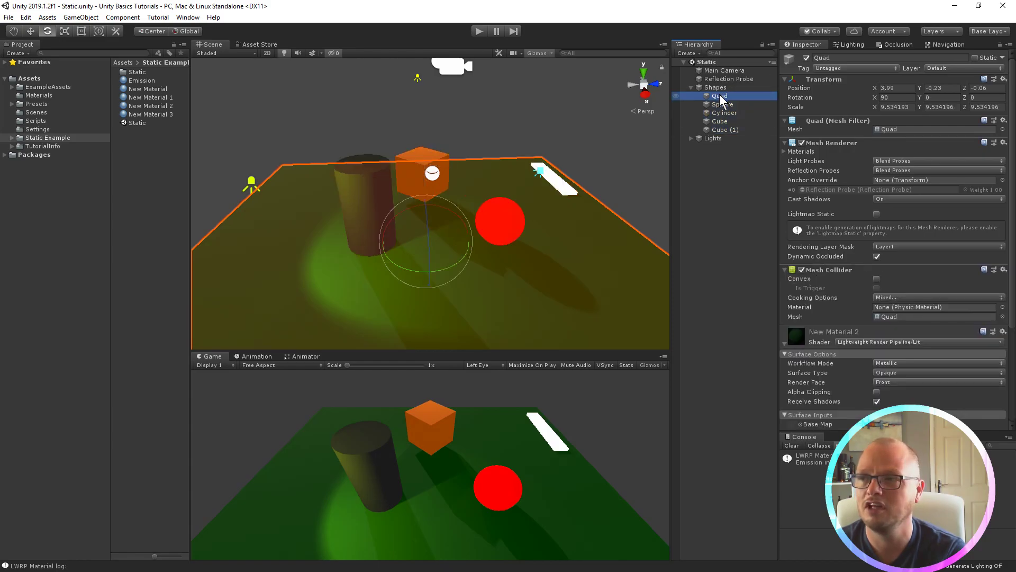
Step: Mark Quad, Sphere, Cylinder, Cube and Cube (1) Static, with every static flag enabled
{"action": "left_click", "coordinate": [719, 130], "text": "shift"}
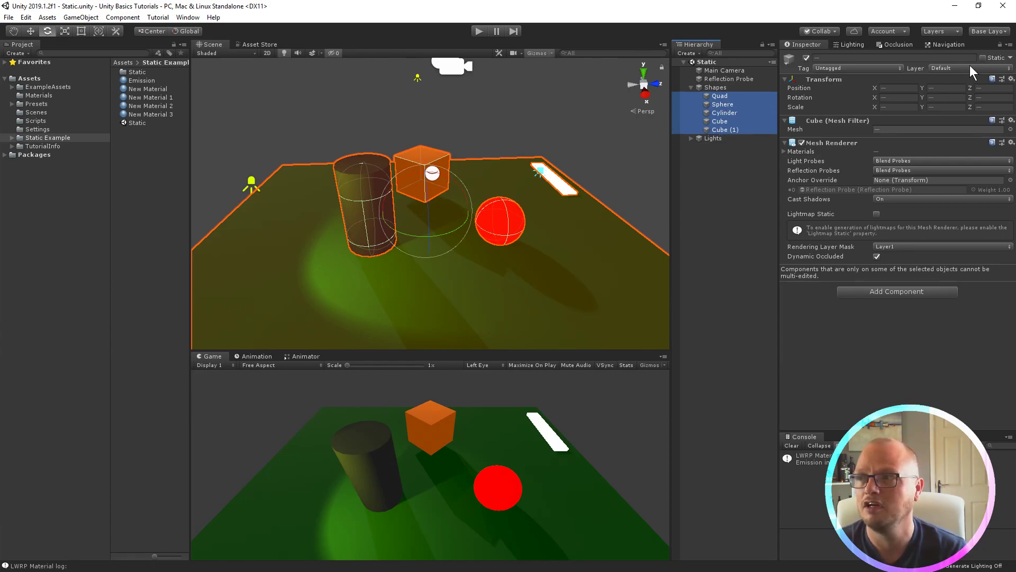
{"action": "left_click", "coordinate": [985, 58]}
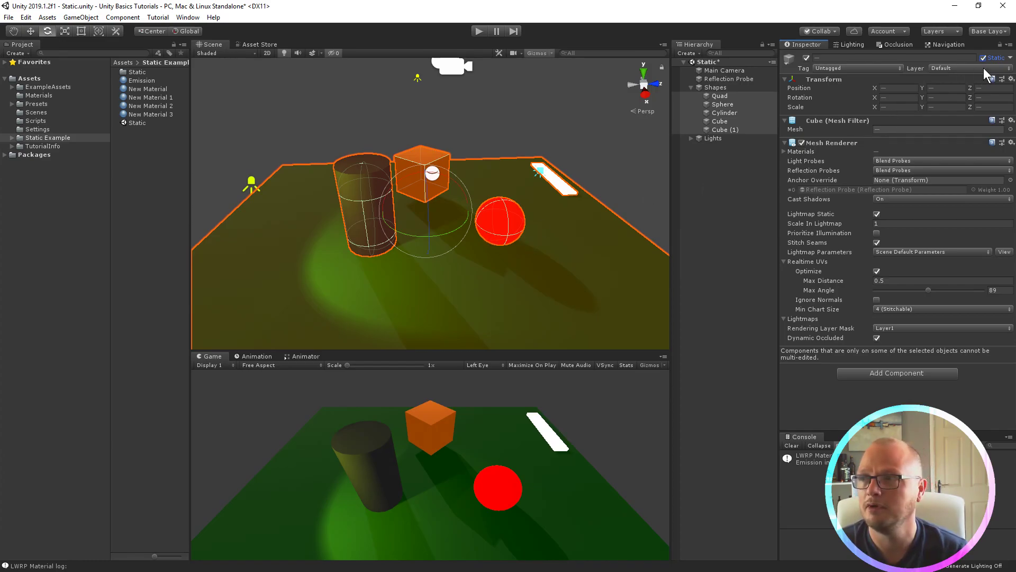
{"action": "left_click", "coordinate": [1009, 57]}
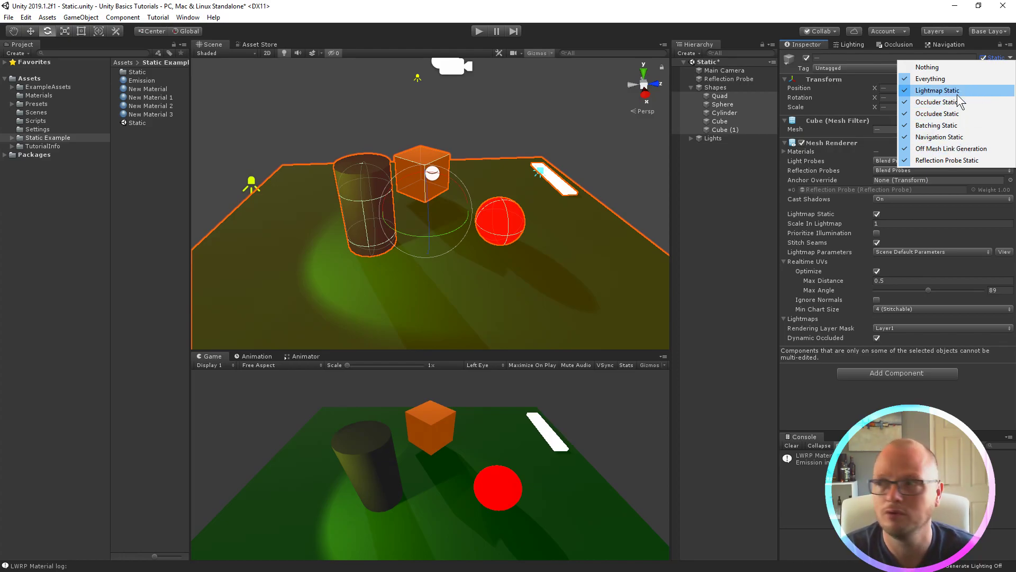
{"action": "left_click", "coordinate": [545, 233]}
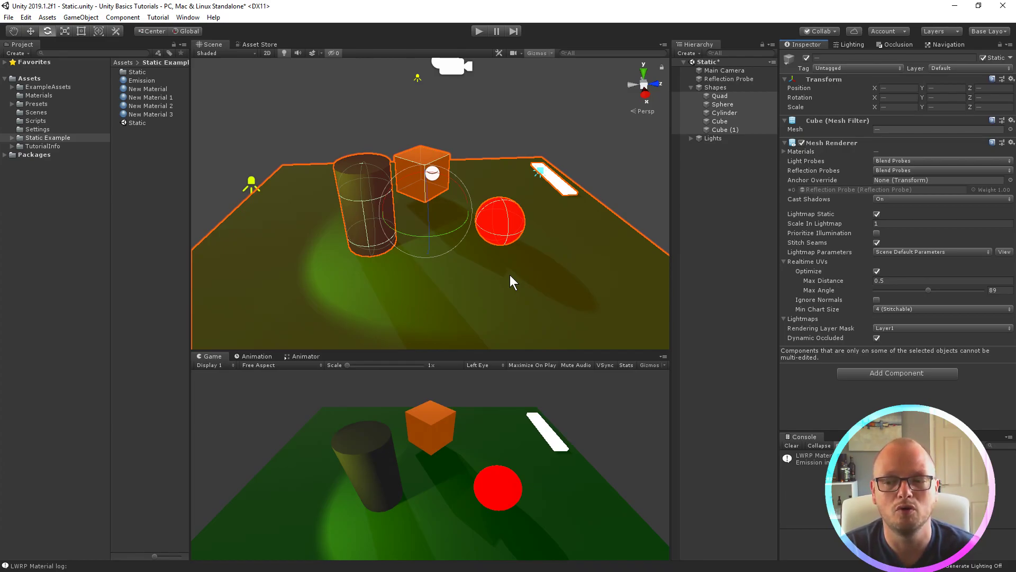
Step: Review the four lights and switch the Directional Light from Realtime to Baked mode
{"action": "left_click", "coordinate": [418, 77]}
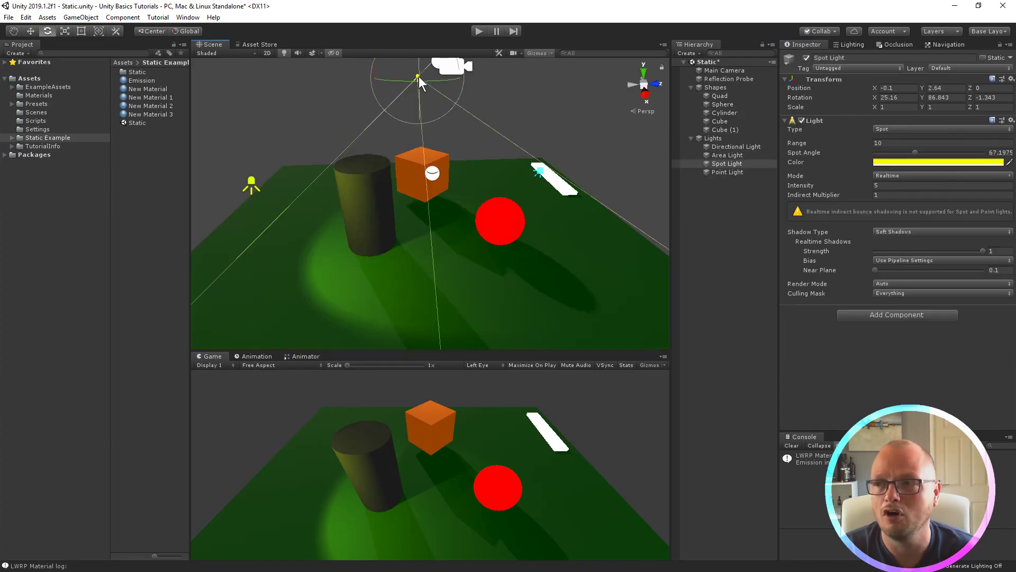
{"action": "left_click", "coordinate": [725, 172]}
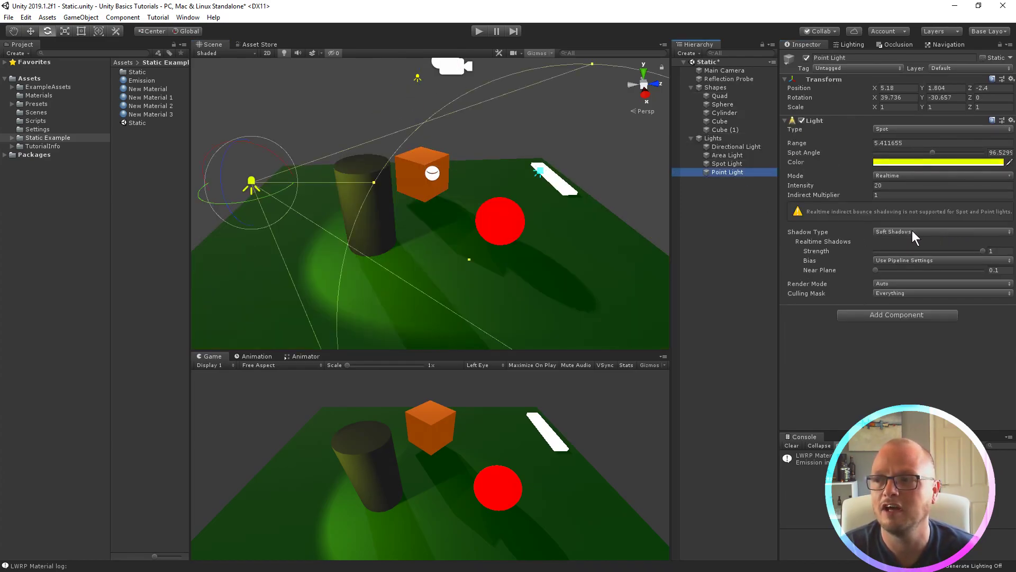
{"action": "left_click", "coordinate": [734, 164]}
{"action": "left_click", "coordinate": [735, 156]}
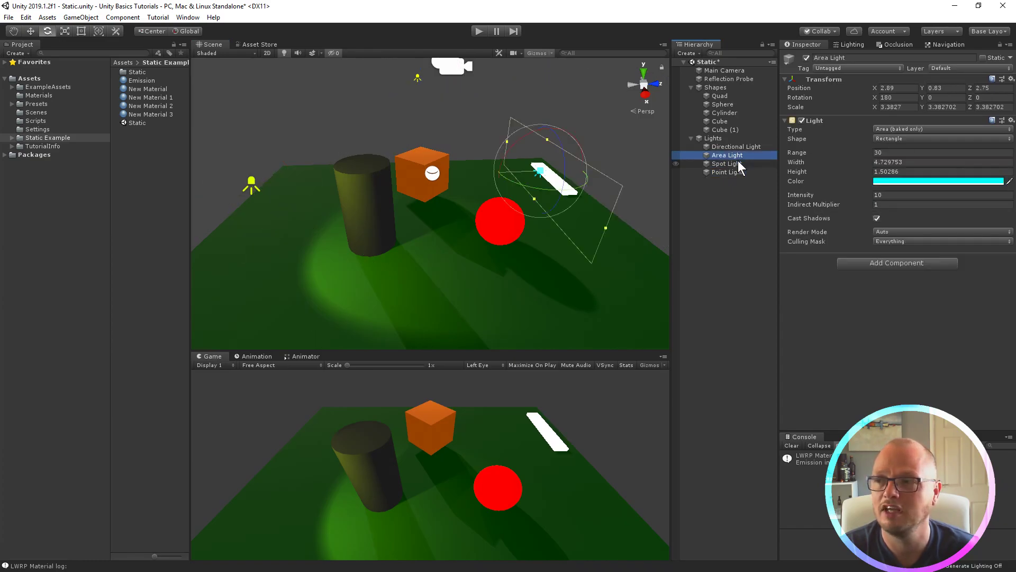
{"action": "left_click", "coordinate": [728, 146]}
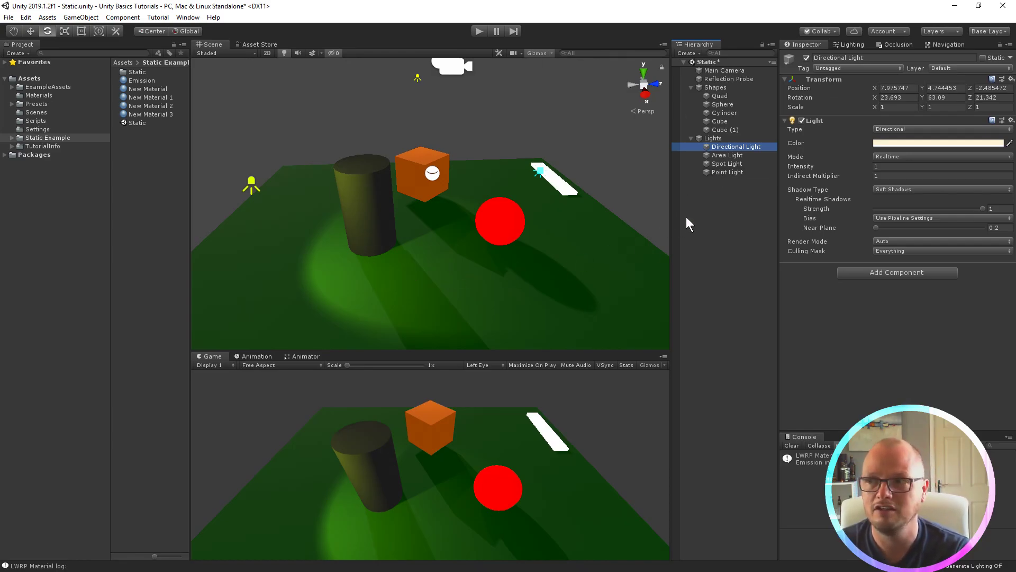
{"action": "left_click", "coordinate": [724, 171], "text": "shift"}
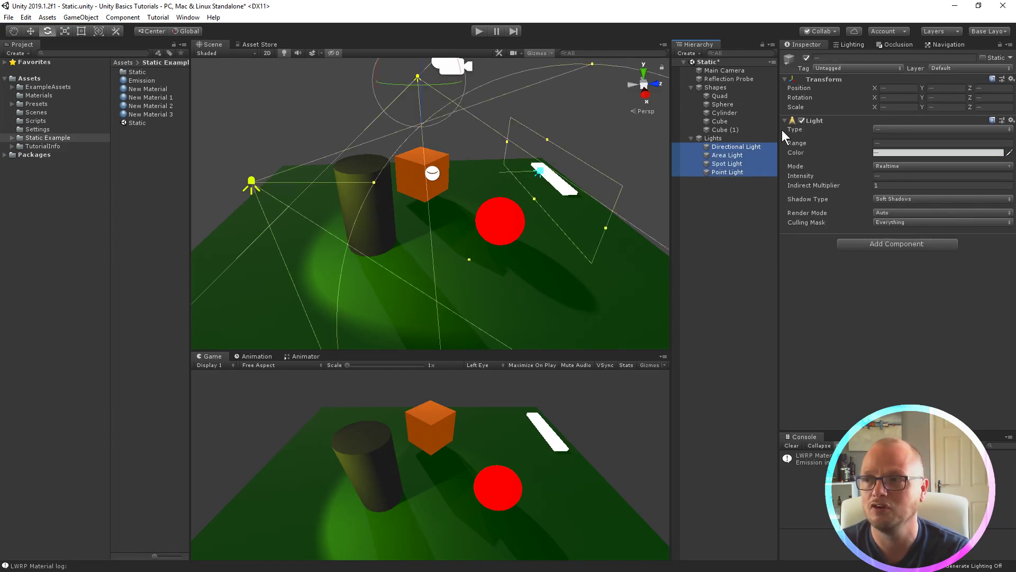
{"action": "left_click", "coordinate": [729, 146]}
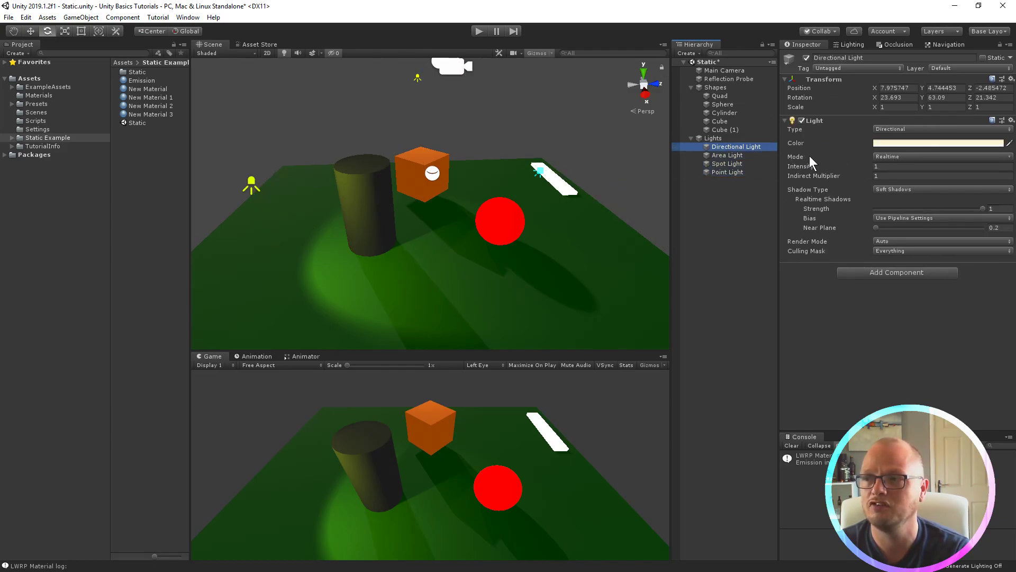
{"action": "left_click", "coordinate": [894, 154]}
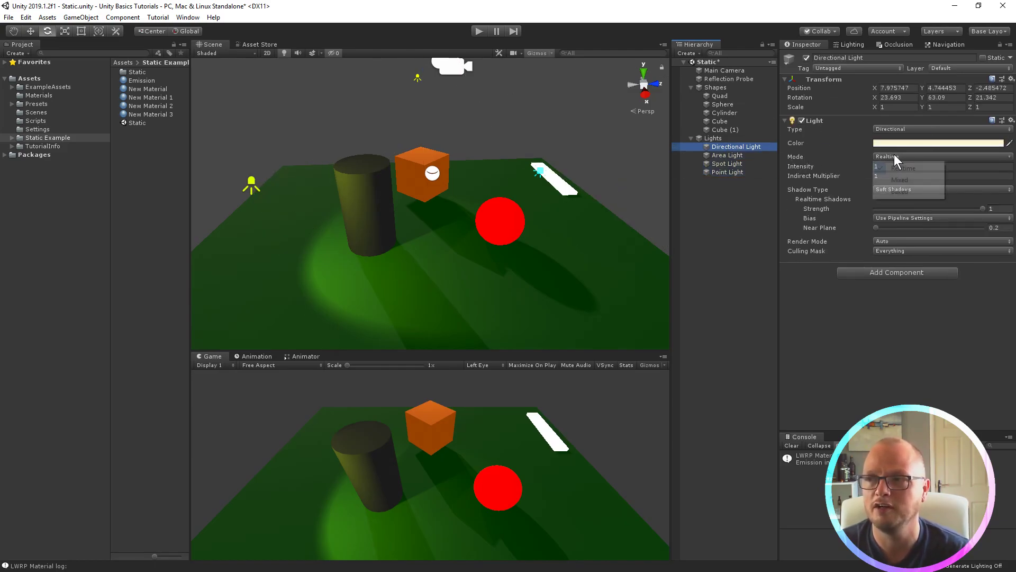
{"action": "left_click", "coordinate": [901, 191]}
Step: Set the Spot Light and Point Light to Baked mode, keeping the Spot type
{"action": "left_click", "coordinate": [761, 156]}
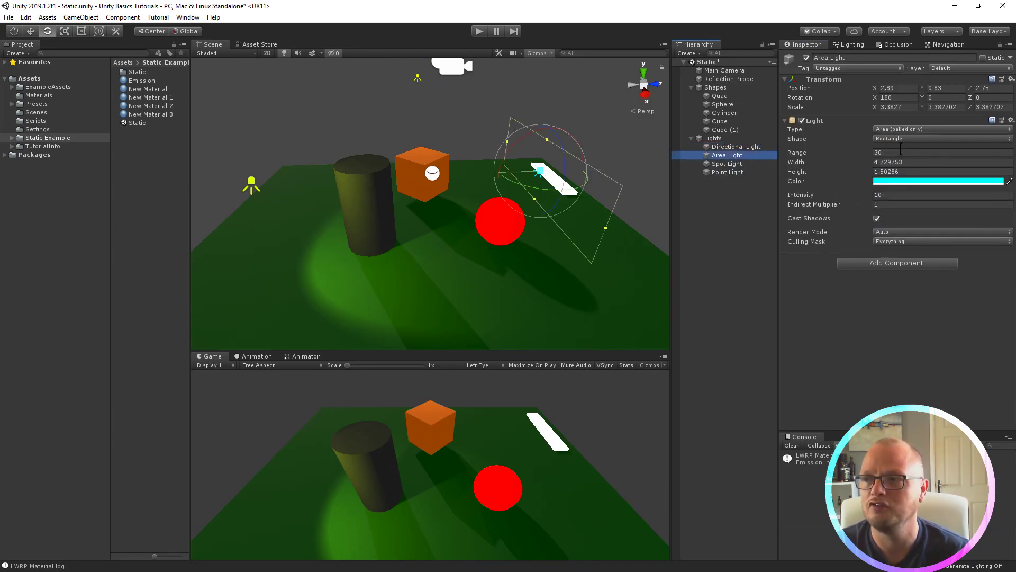
{"action": "left_click", "coordinate": [735, 163]}
{"action": "left_click", "coordinate": [888, 129]}
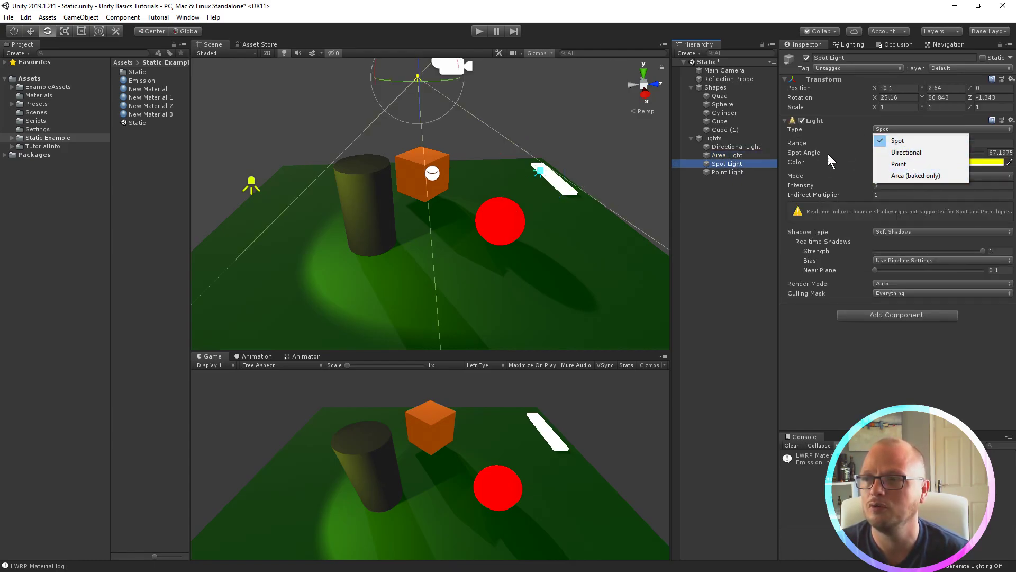
{"action": "left_click", "coordinate": [800, 398]}
{"action": "left_click", "coordinate": [889, 173]}
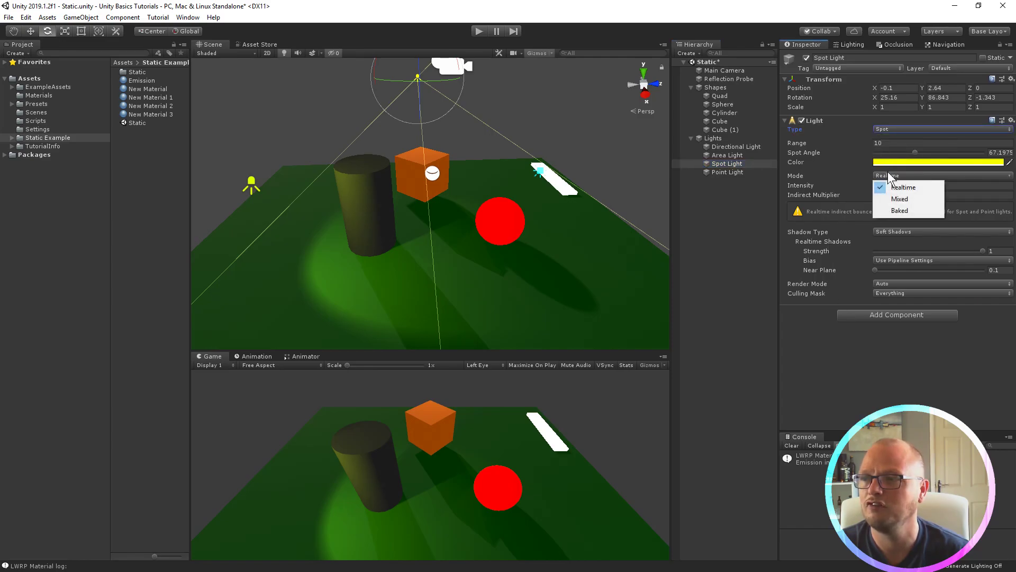
{"action": "left_click", "coordinate": [900, 211]}
{"action": "left_click", "coordinate": [728, 172]}
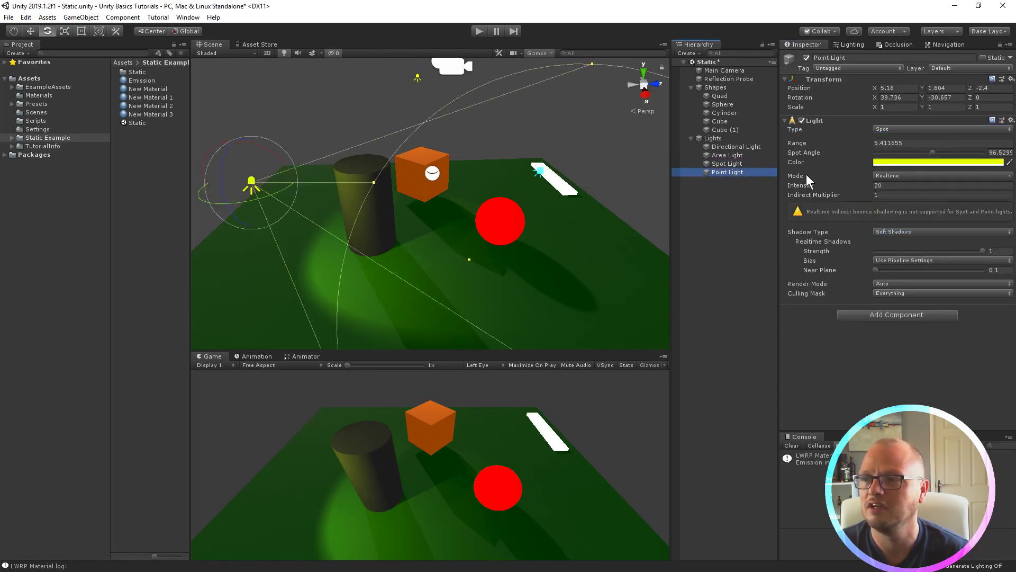
{"action": "left_click", "coordinate": [889, 172]}
{"action": "left_click", "coordinate": [910, 210]}
{"action": "left_click", "coordinate": [748, 238]}
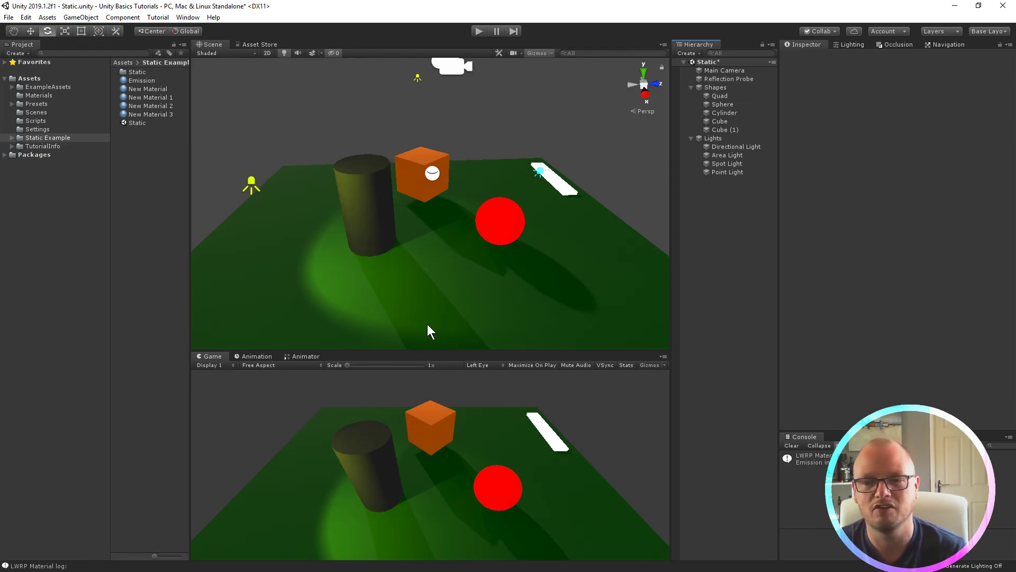
Step: Enlarge the Game preview and select the Reflection Probe to show its Baked, 512-resolution settings
{"action": "left_click_drag", "start_coordinate": [399, 349], "coordinate": [382, 292]}
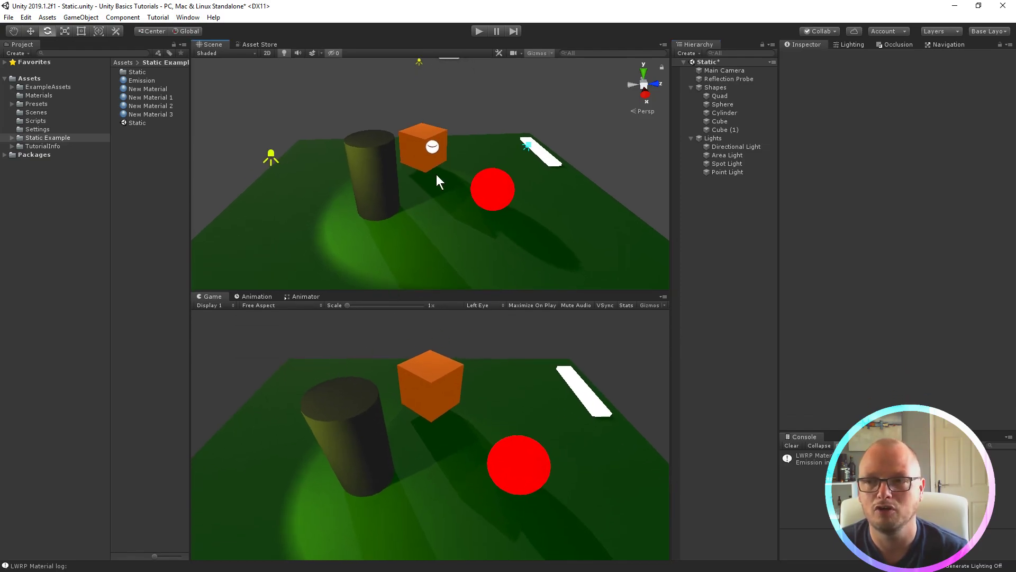
{"action": "left_click", "coordinate": [431, 147]}
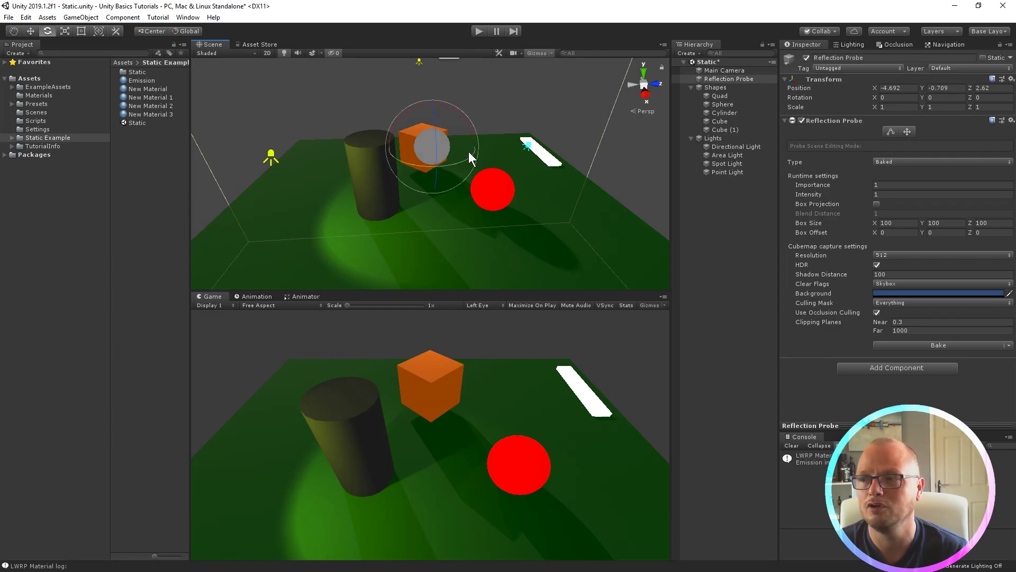
{"action": "scroll", "coordinate": [405, 180], "scroll_direction": "down", "scroll_amount": 5}
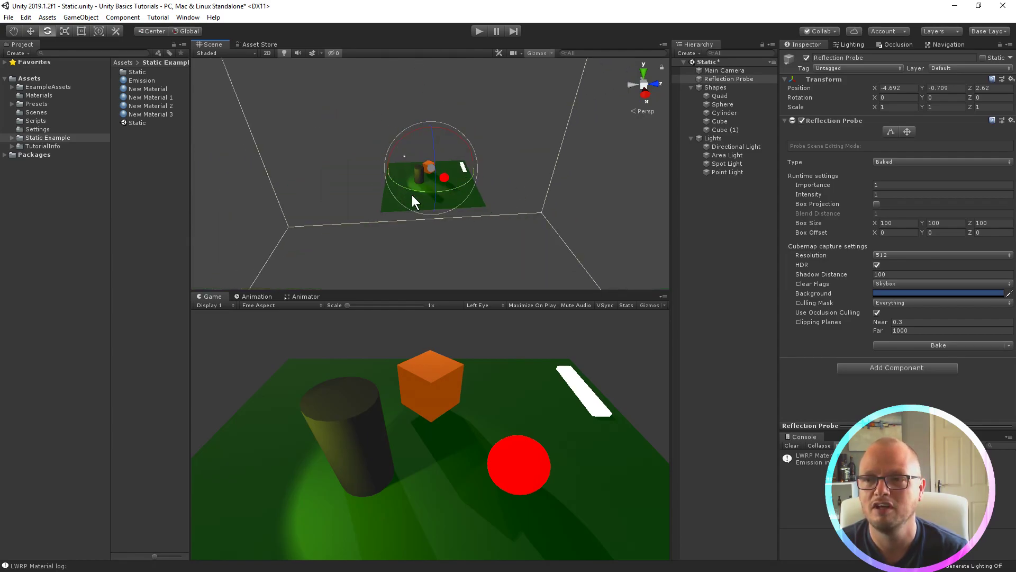
{"action": "scroll", "coordinate": [410, 162], "scroll_direction": "up", "scroll_amount": 5}
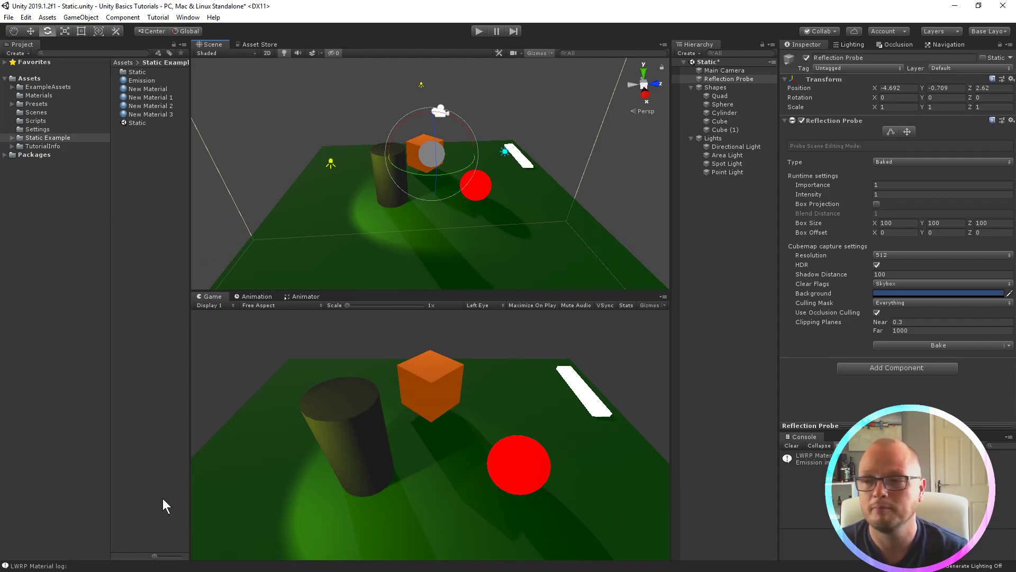
Step: Bake the scene lighting into a 1024×1024 directional lightmap and orbit around the shapes
{"action": "left_click", "coordinate": [850, 45]}
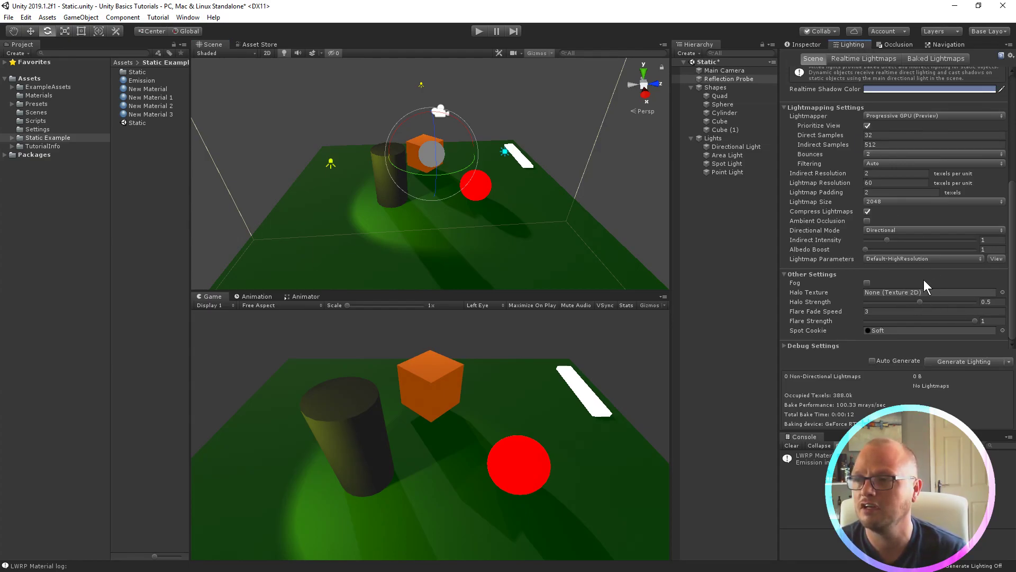
{"action": "left_click", "coordinate": [976, 361]}
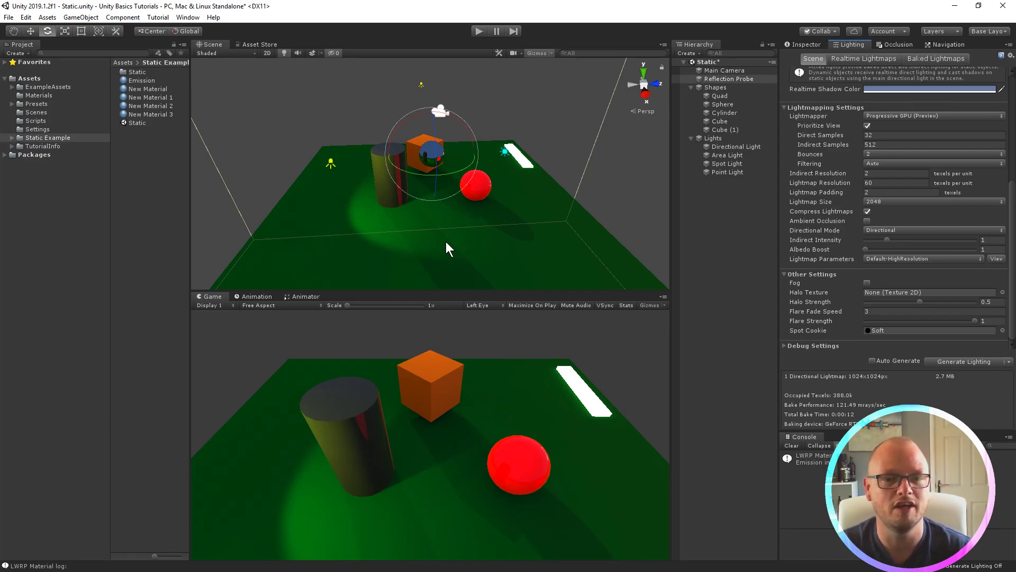
{"action": "scroll", "coordinate": [412, 190], "scroll_direction": "up", "scroll_amount": 2}
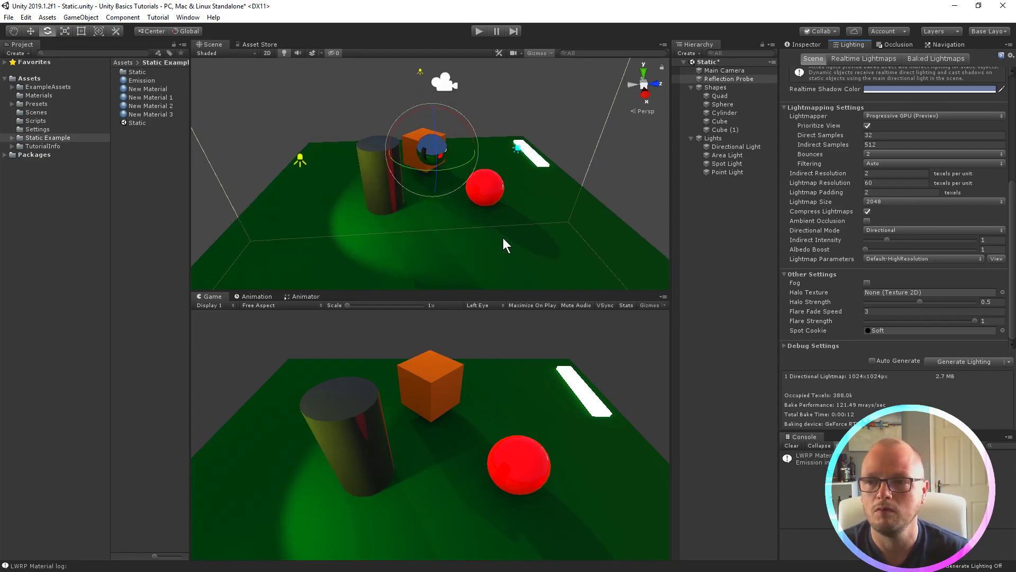
{"action": "left_click_drag", "start_coordinate": [539, 141], "coordinate": [264, 151], "text": "alt"}
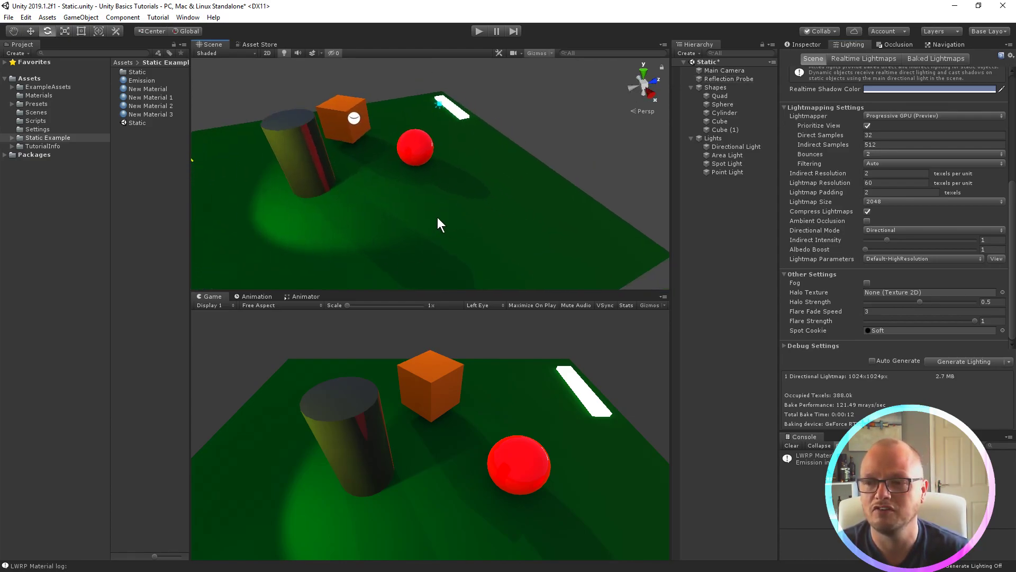
{"action": "left_click_drag", "start_coordinate": [437, 225], "coordinate": [456, 256], "text": "alt"}
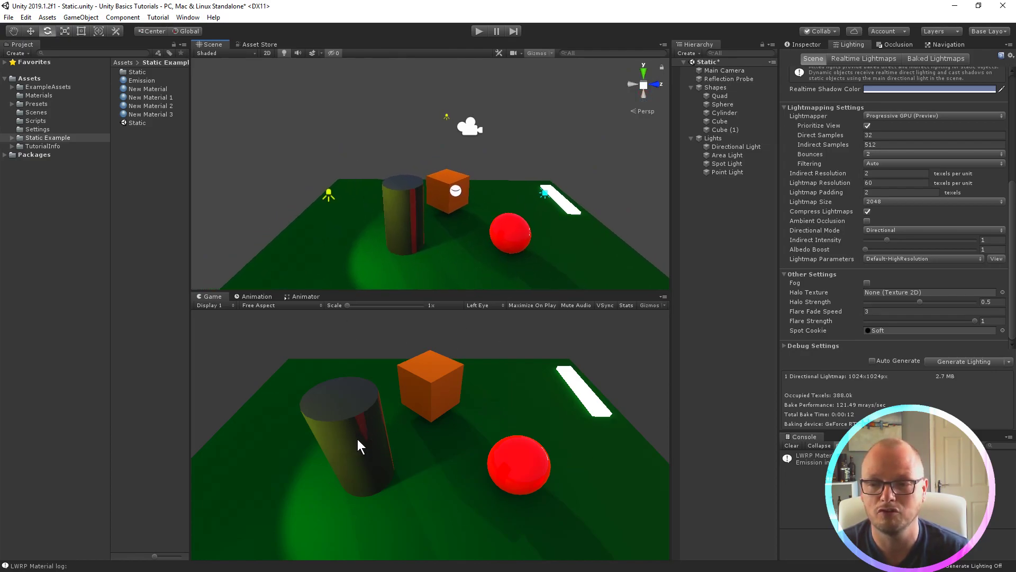
{"action": "scroll", "coordinate": [465, 226], "scroll_direction": "up", "scroll_amount": 8}
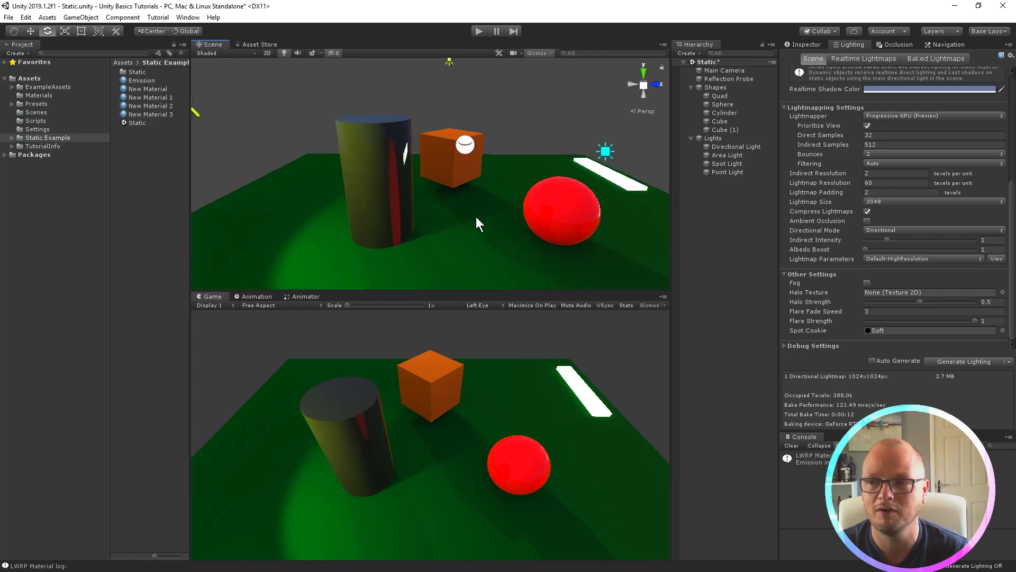
{"action": "middle_click_drag", "start_coordinate": [475, 217], "coordinate": [426, 185]}
{"action": "left_click_drag", "start_coordinate": [426, 185], "coordinate": [386, 223], "text": "alt"}
{"action": "scroll", "coordinate": [387, 224], "scroll_direction": "down", "scroll_amount": 5}
Step: Move the red sphere and cylinder farther back on the plane, then show the Quad's properties
{"action": "left_click", "coordinate": [517, 214]}
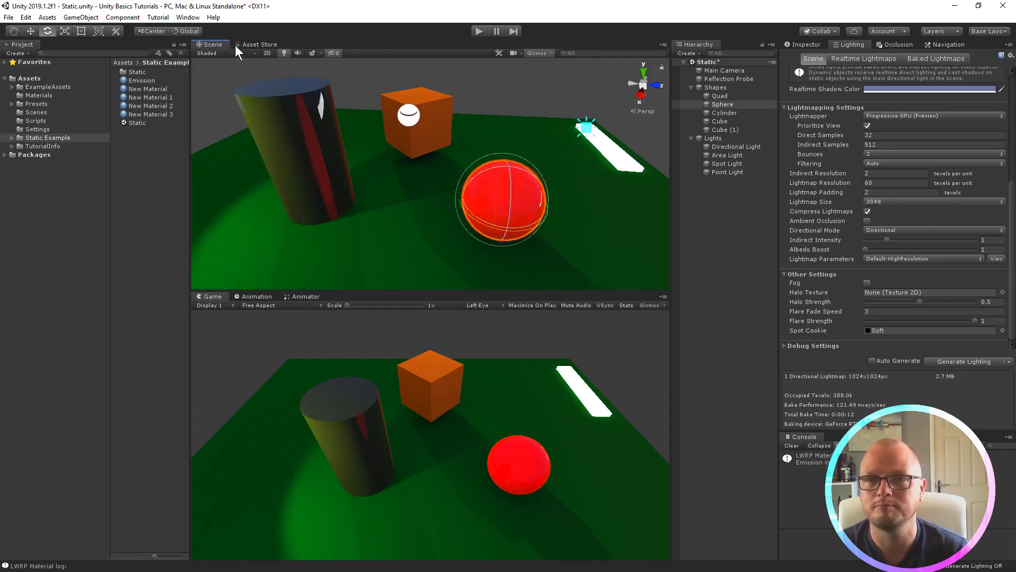
{"action": "left_click", "coordinate": [27, 32]}
{"action": "left_click_drag", "start_coordinate": [510, 233], "coordinate": [513, 148]}
{"action": "left_click", "coordinate": [313, 202]}
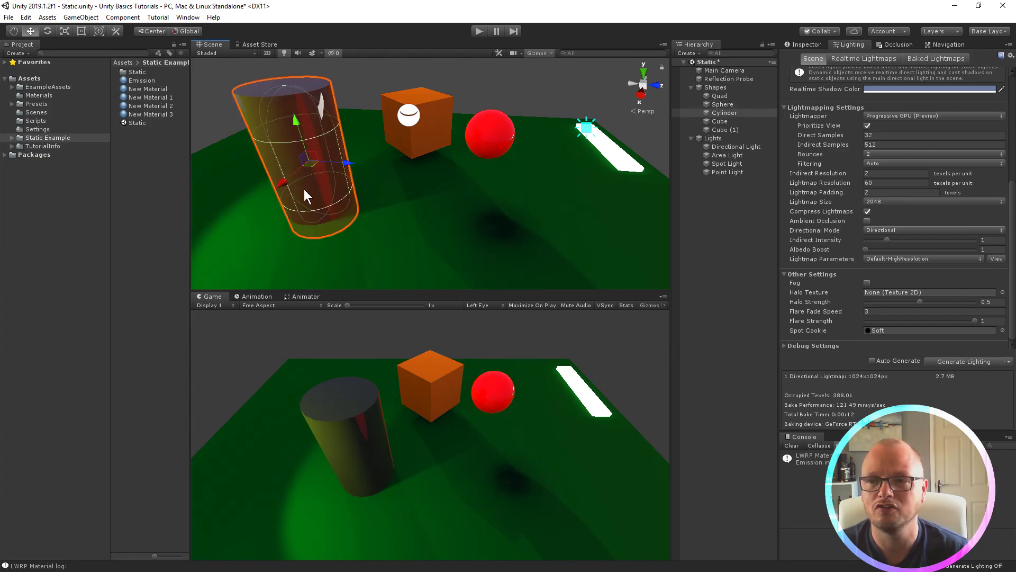
{"action": "left_click_drag", "start_coordinate": [304, 189], "coordinate": [332, 131]}
{"action": "left_click_drag", "start_coordinate": [398, 123], "coordinate": [327, 126]}
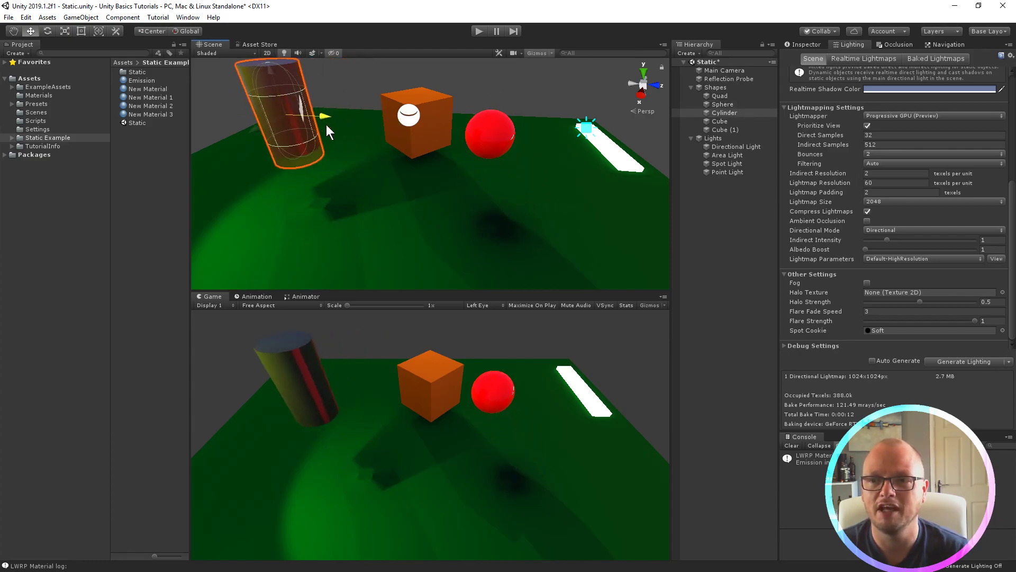
{"action": "left_click", "coordinate": [378, 218]}
{"action": "left_click", "coordinate": [806, 44]}
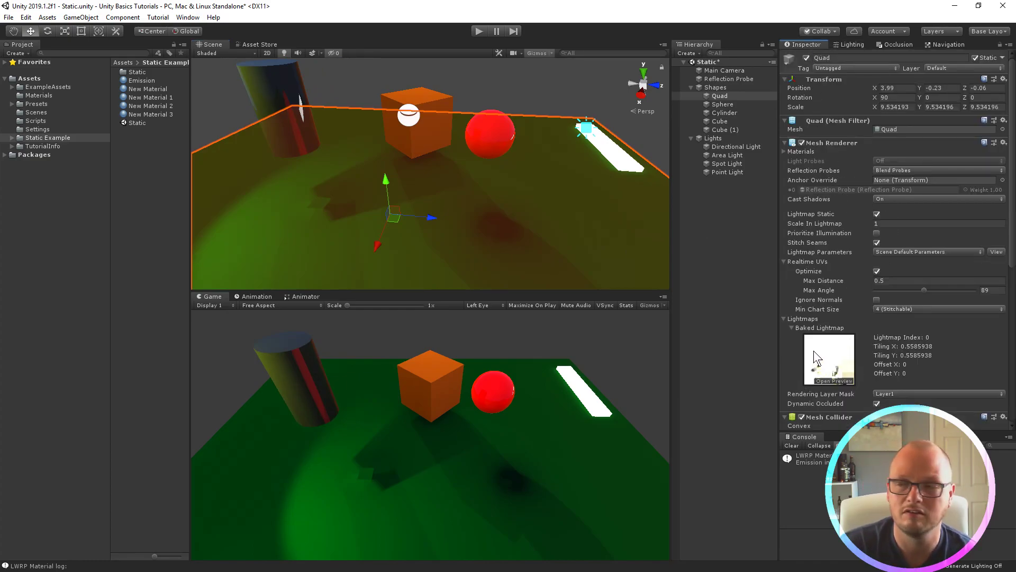
Step: Undo the sphere and cylinder moves so they sit over their baked shadows again
{"action": "left_click", "coordinate": [503, 106]}
{"action": "left_click", "coordinate": [496, 135]}
{"action": "left_click", "coordinate": [494, 141]}
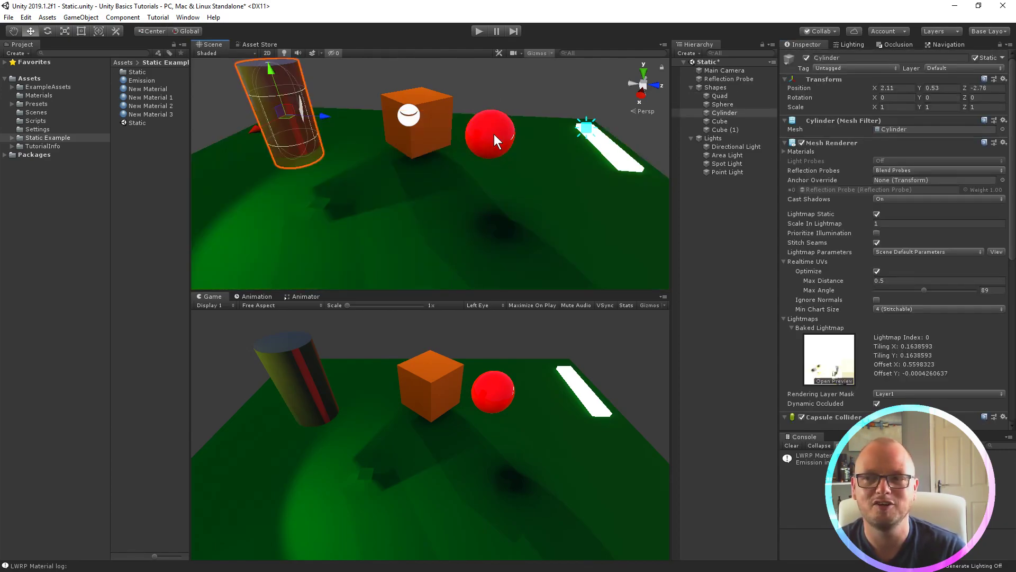
{"action": "key", "text": "ctrl+z"}
{"action": "key", "text": "ctrl+z"}
{"action": "key", "text": "ctrl+z"}
{"action": "key", "text": "ctrl+z"}
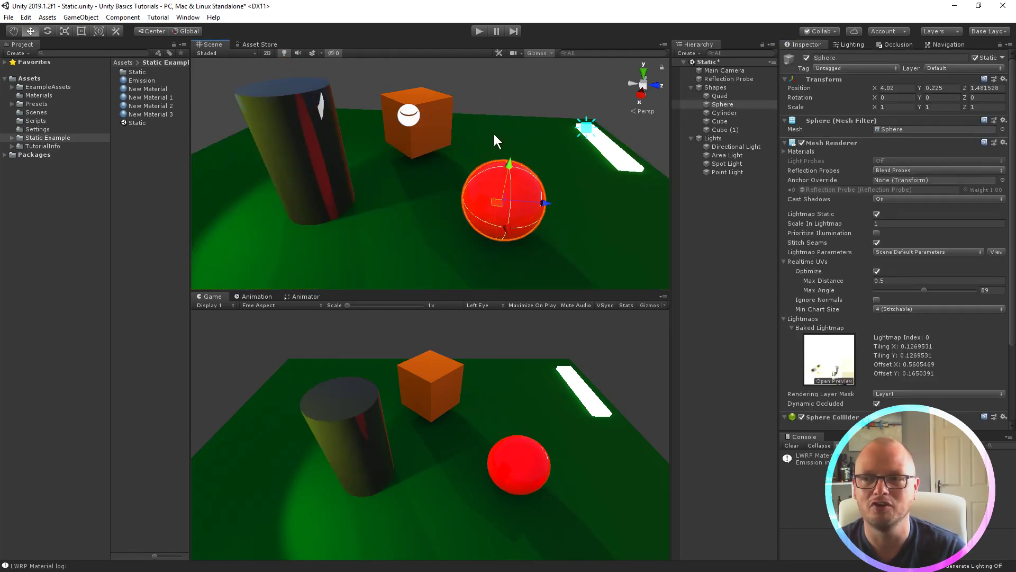
{"action": "key", "text": "ctrl+z"}
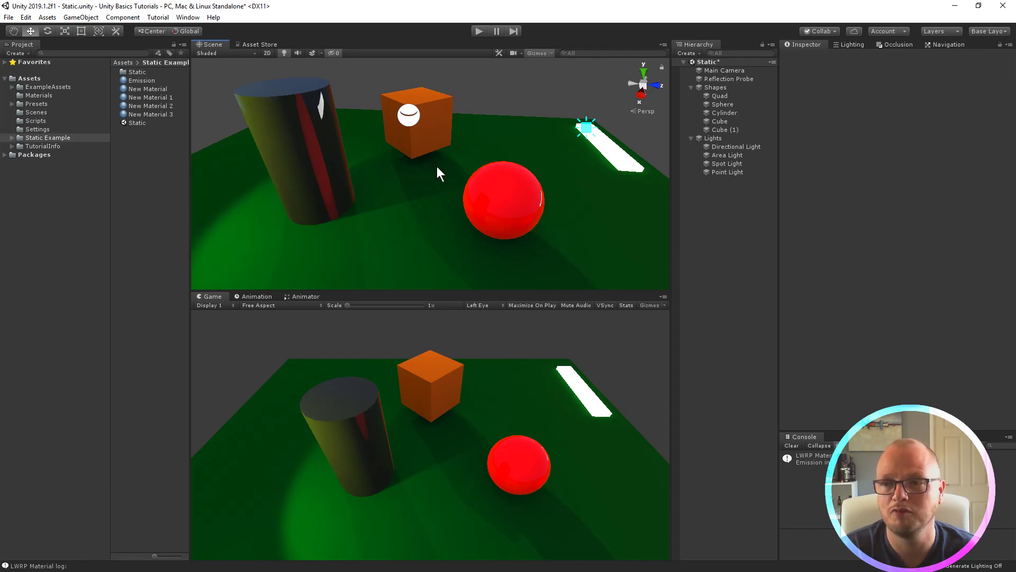
Step: Clear and rebake the navmesh, leaving holes around the cylinder, cube and sphere
{"action": "left_click", "coordinate": [945, 44]}
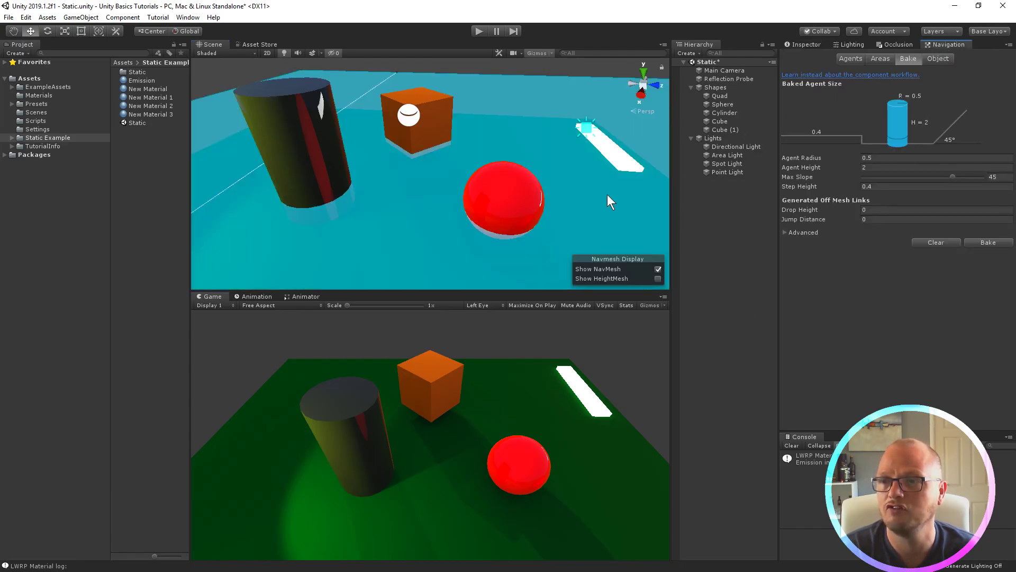
{"action": "left_click", "coordinate": [948, 245]}
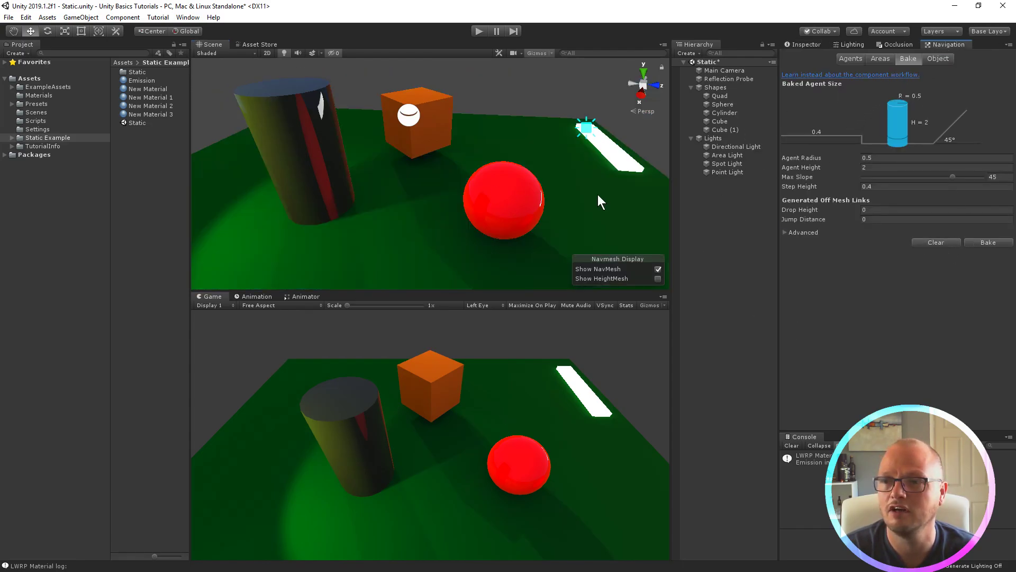
{"action": "scroll", "coordinate": [598, 196], "scroll_direction": "down", "scroll_amount": 5}
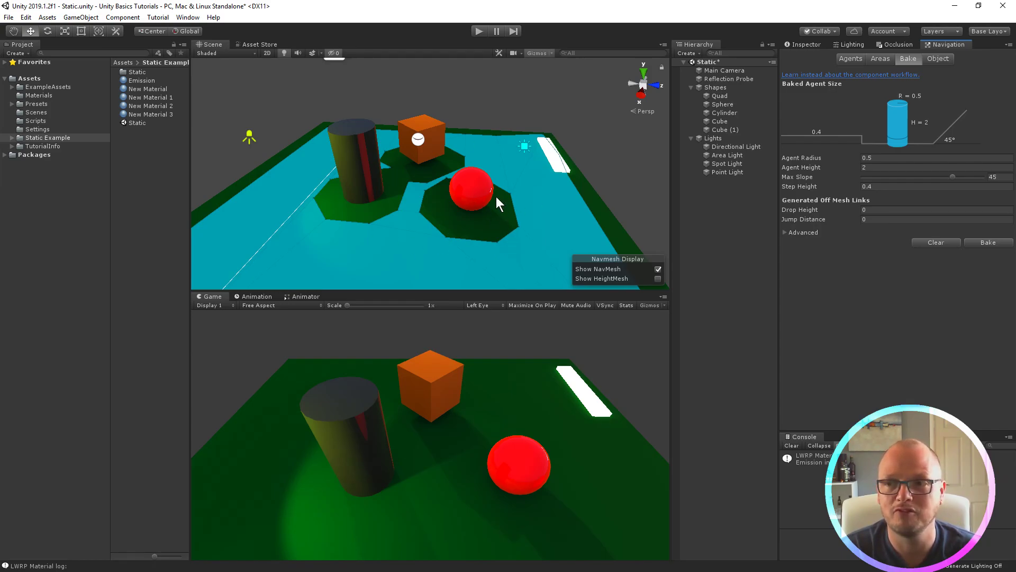
{"action": "left_click", "coordinate": [353, 197]}
{"action": "left_click", "coordinate": [366, 108]}
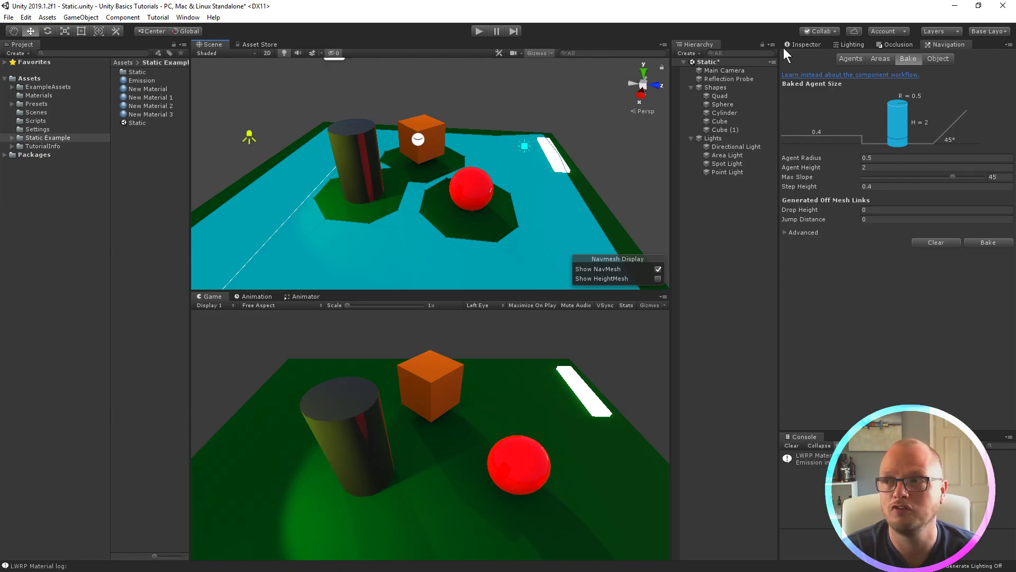
Step: Turn off Navigation Static on the cylinder, leaving its other static flags enabled
{"action": "left_click", "coordinate": [805, 44]}
{"action": "left_click", "coordinate": [354, 167]}
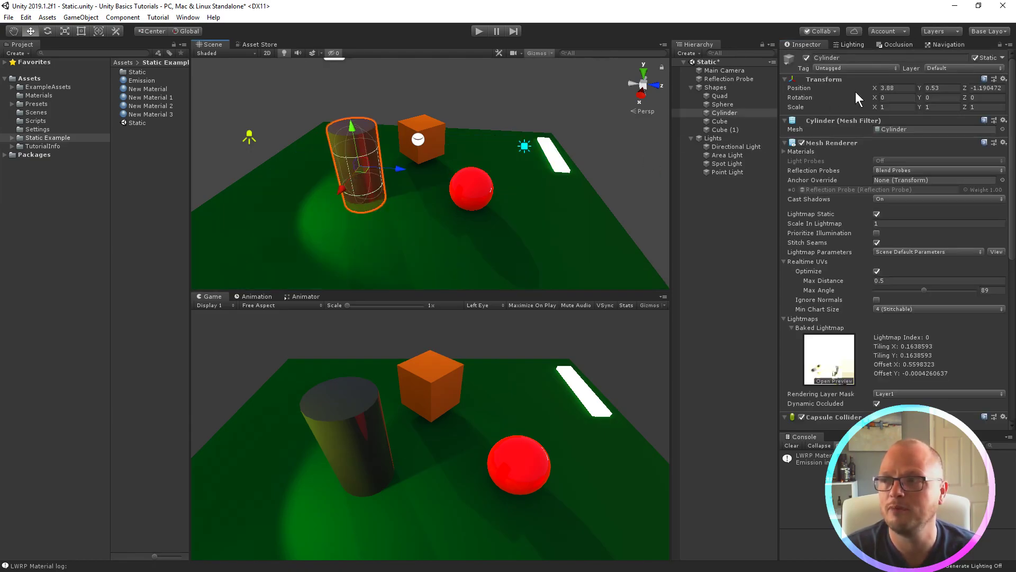
{"action": "left_click", "coordinate": [1002, 58]}
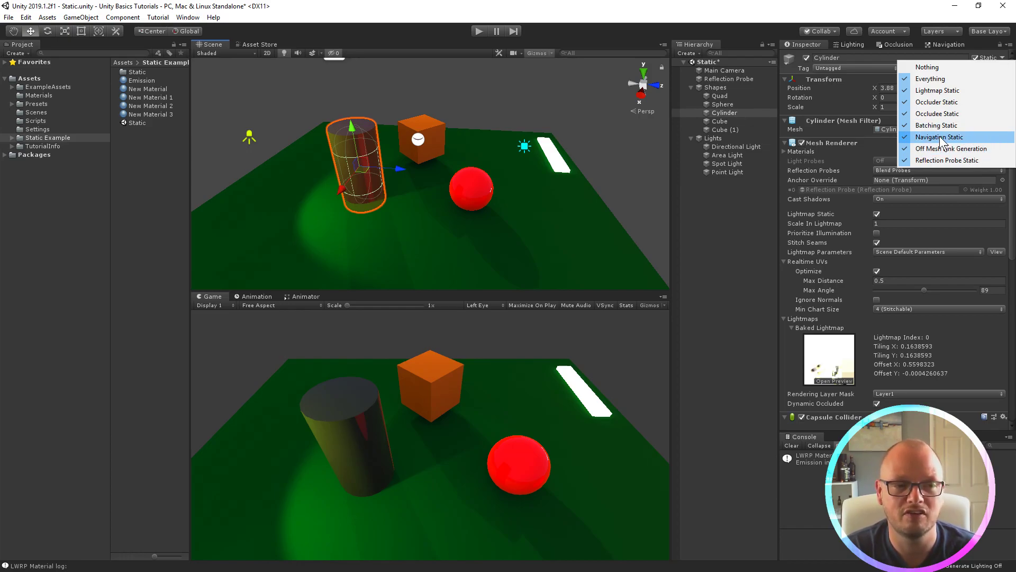
{"action": "left_click", "coordinate": [908, 139]}
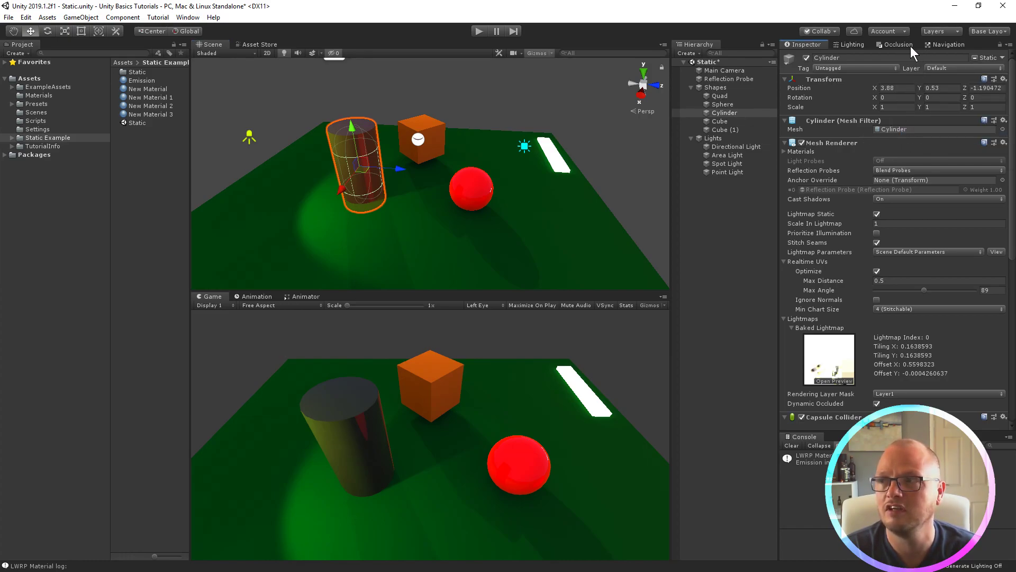
Step: Rebake the navmesh so it runs through the cylinder's spot, then recheck its flags
{"action": "left_click", "coordinate": [946, 45]}
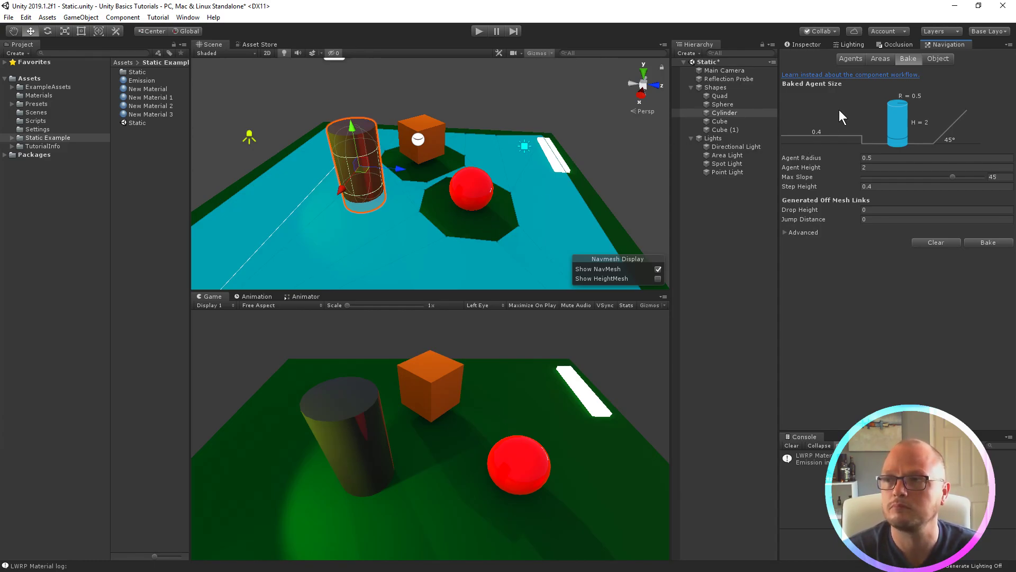
{"action": "left_click", "coordinate": [818, 45]}
{"action": "left_click", "coordinate": [1003, 59]}
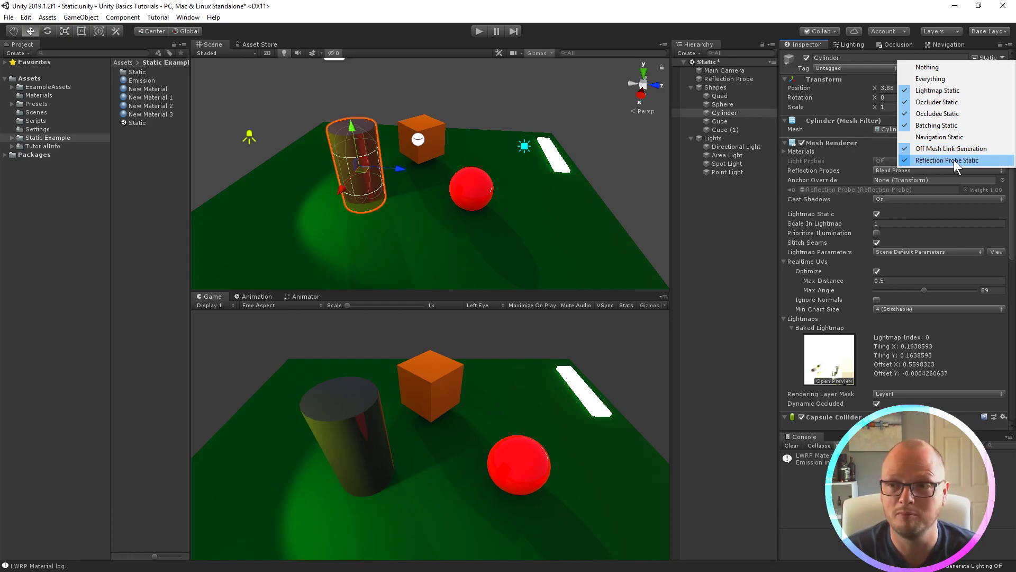
Step: Turn off Reflection Probe Static on the cylinder and confirm its static flags
{"action": "left_click", "coordinate": [429, 136]}
{"action": "left_click", "coordinate": [415, 141]}
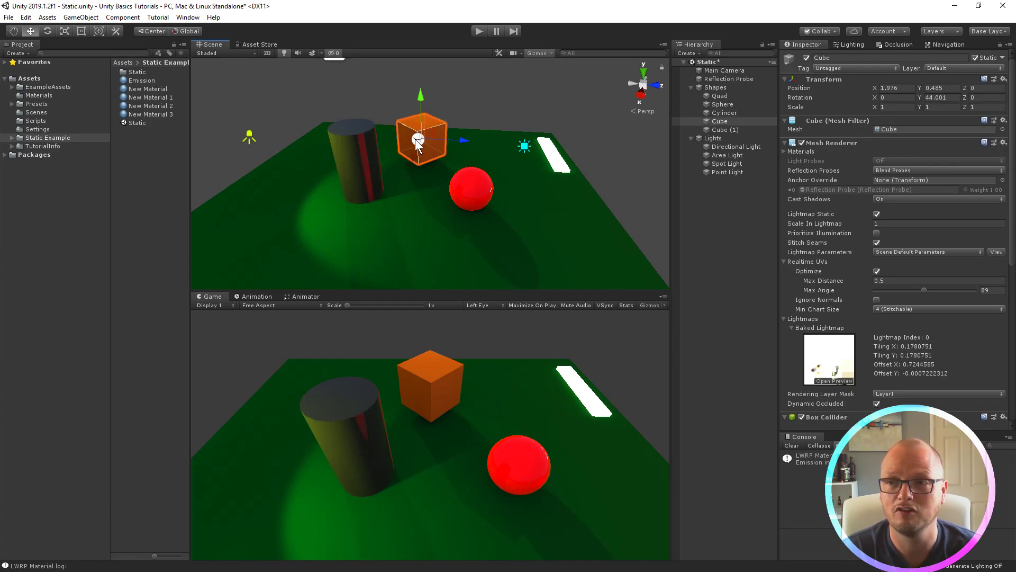
{"action": "scroll", "coordinate": [426, 182], "scroll_direction": "up", "scroll_amount": 3}
{"action": "scroll", "coordinate": [427, 183], "scroll_direction": "up", "scroll_amount": 3}
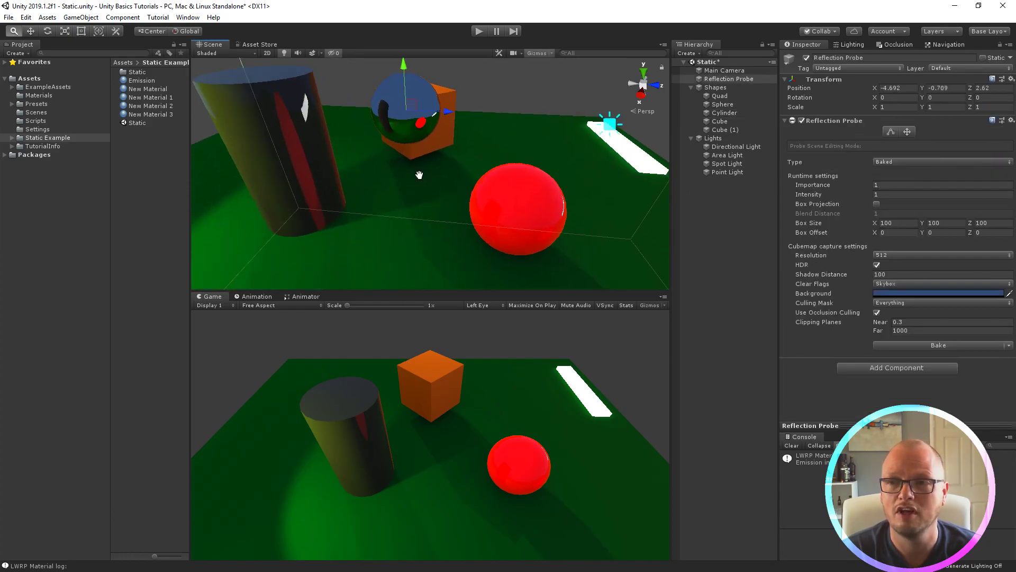
{"action": "left_click", "coordinate": [333, 164]}
{"action": "left_click", "coordinate": [990, 57]}
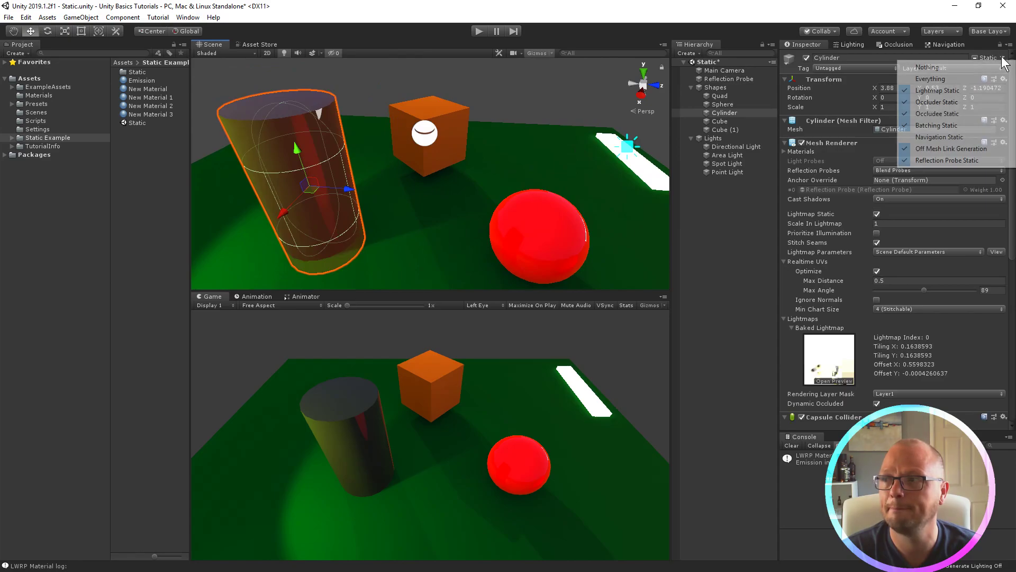
{"action": "left_click", "coordinate": [947, 160]}
{"action": "left_click", "coordinate": [418, 141]}
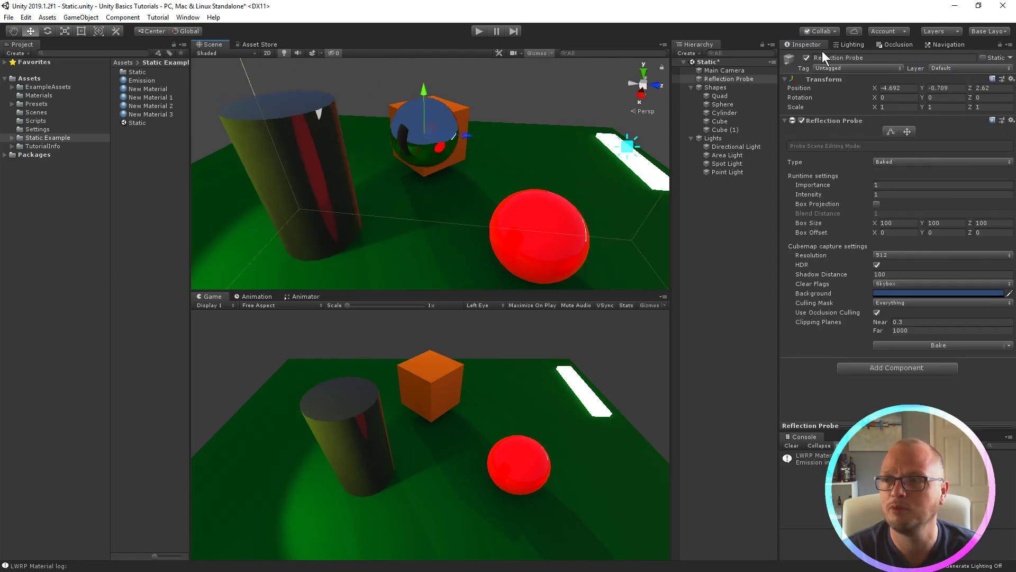
{"action": "left_click", "coordinate": [339, 169]}
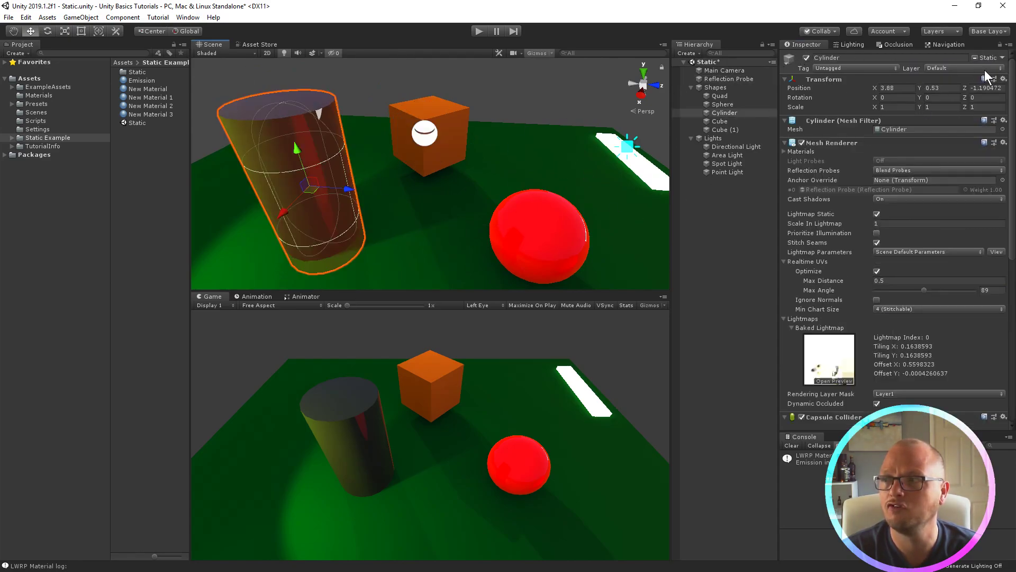
{"action": "left_click", "coordinate": [1001, 57]}
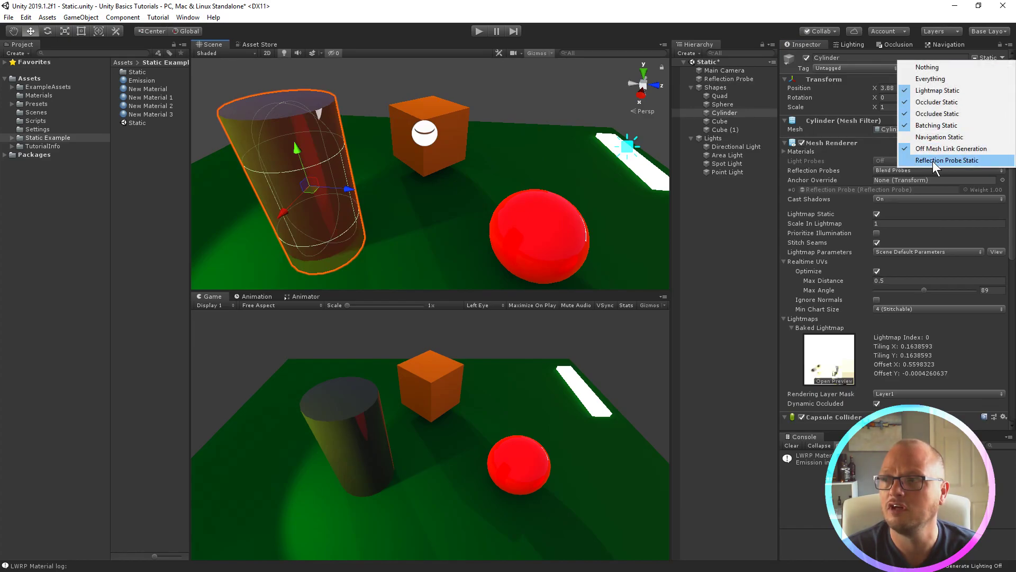
{"action": "left_click", "coordinate": [427, 139]}
Step: Rebake the Reflection Probe so its reflections exclude the cylinder
{"action": "left_click", "coordinate": [430, 139]}
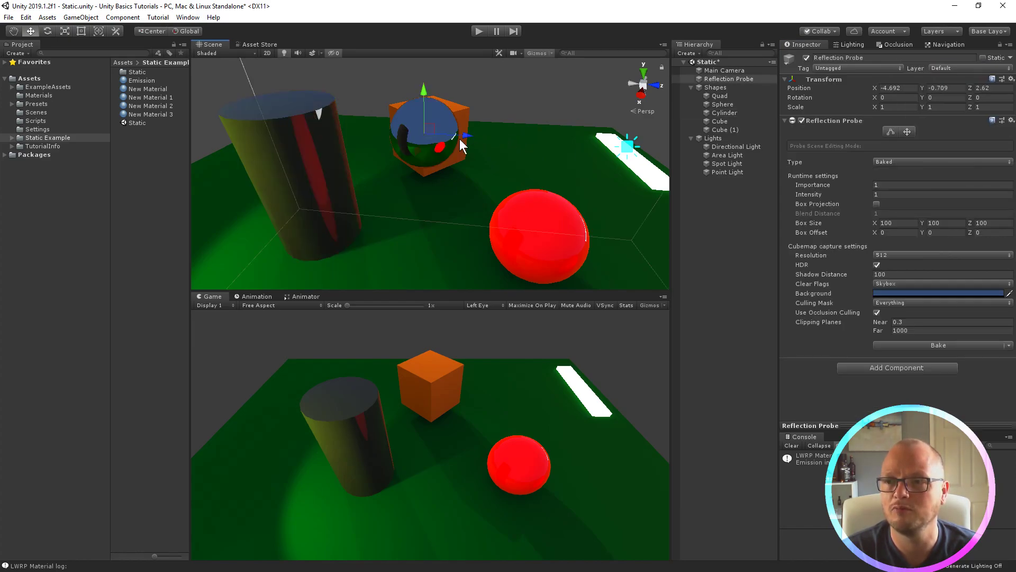
{"action": "left_click", "coordinate": [942, 345]}
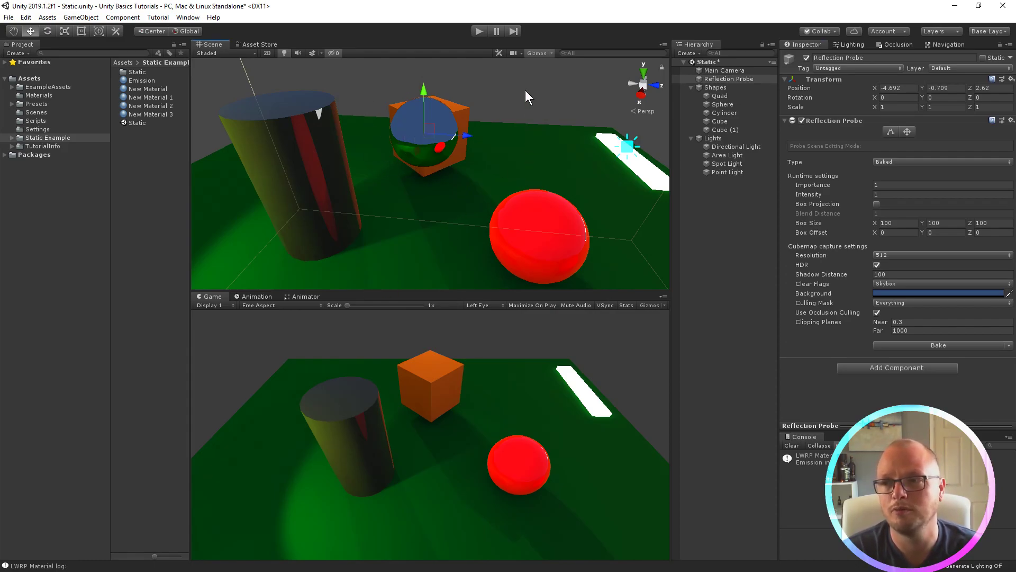
{"action": "left_click", "coordinate": [446, 77]}
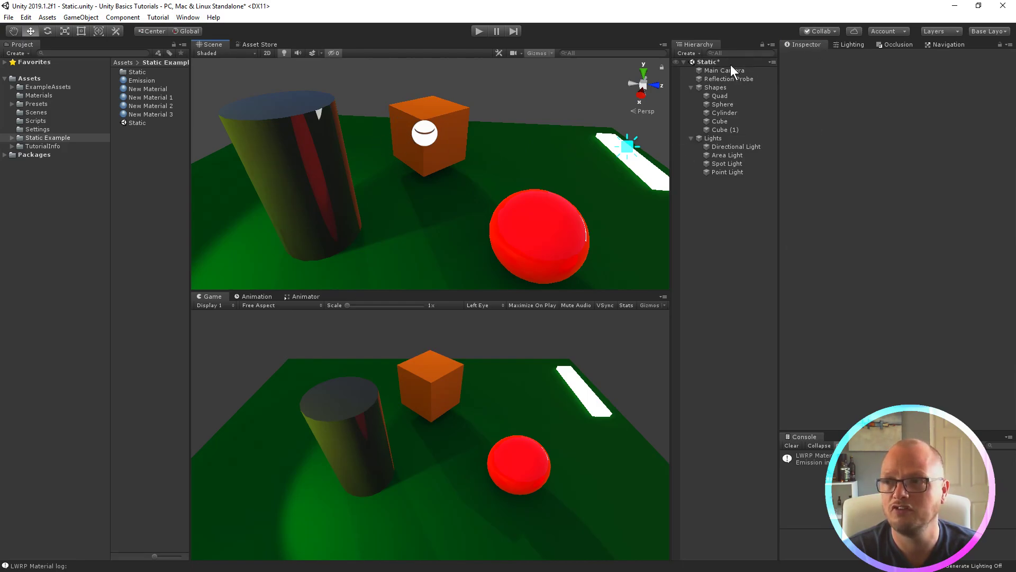
{"action": "left_click", "coordinate": [729, 88]}
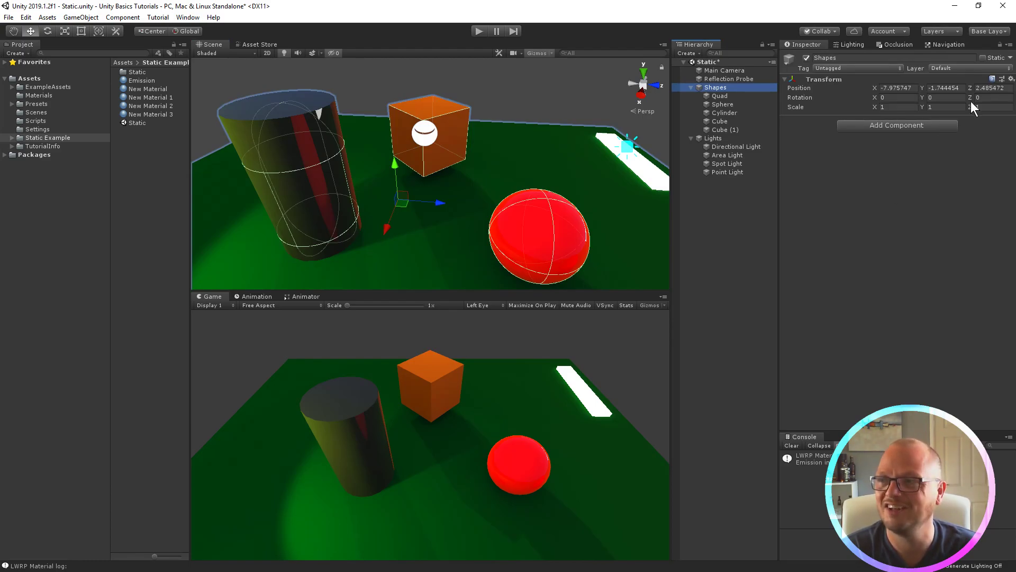
{"action": "left_click", "coordinate": [1010, 58]}
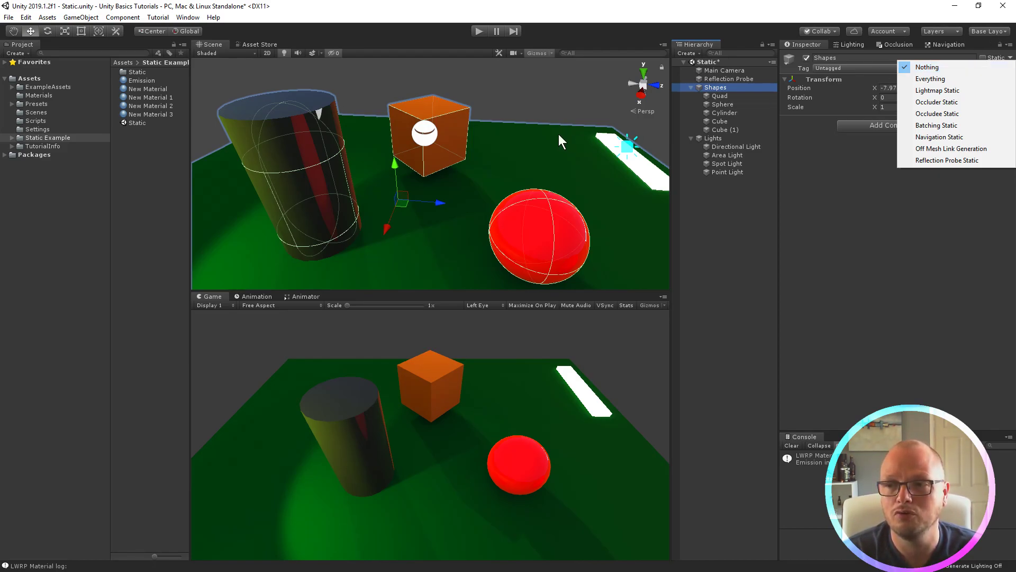
{"action": "left_click", "coordinate": [459, 163]}
{"action": "scroll", "coordinate": [426, 121], "scroll_direction": "down", "scroll_amount": 10}
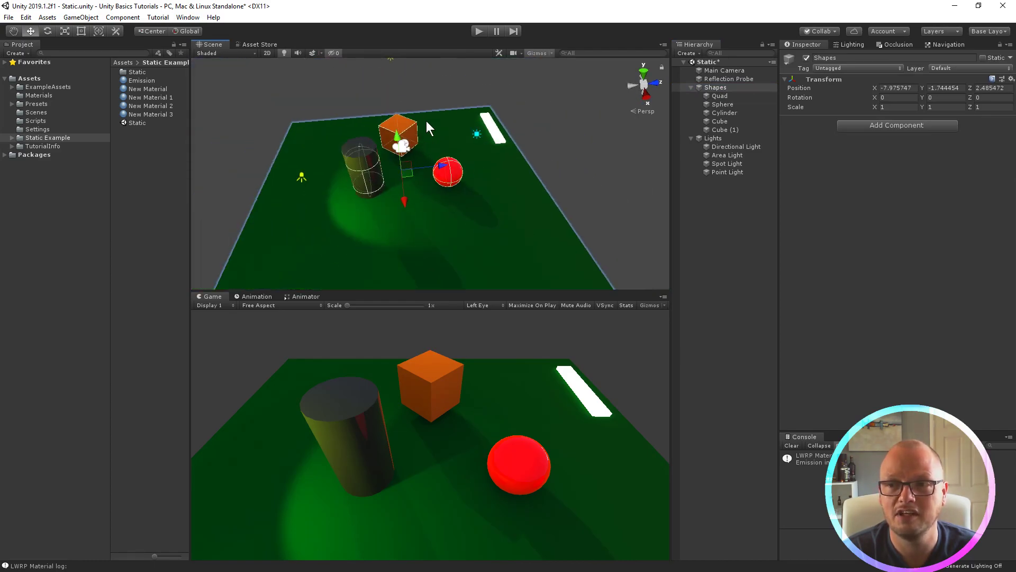
{"action": "middle_click_drag", "start_coordinate": [431, 179], "coordinate": [428, 197]}
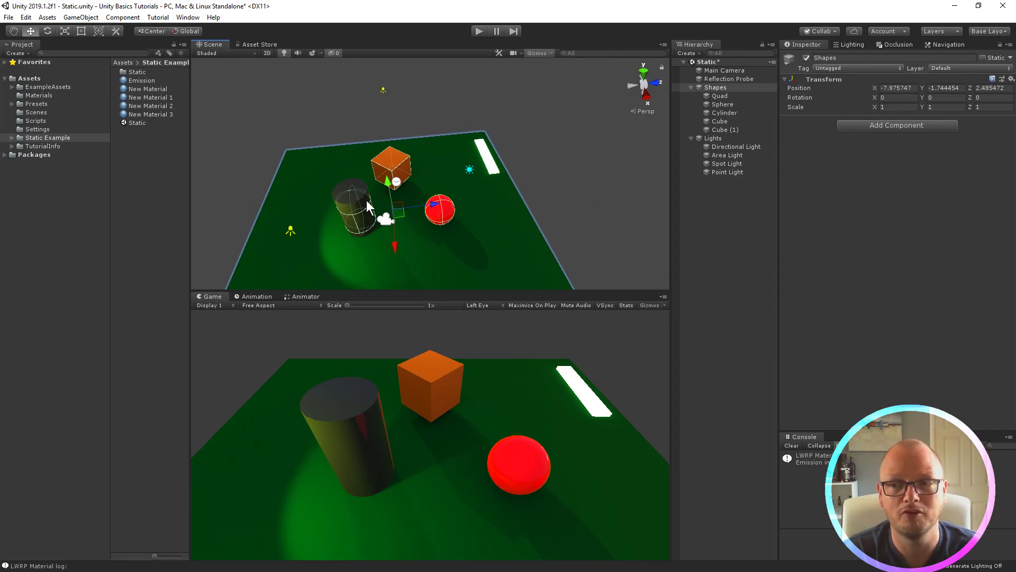
{"action": "middle_click_drag", "start_coordinate": [314, 198], "coordinate": [513, 182]}
{"action": "key", "text": "f"}
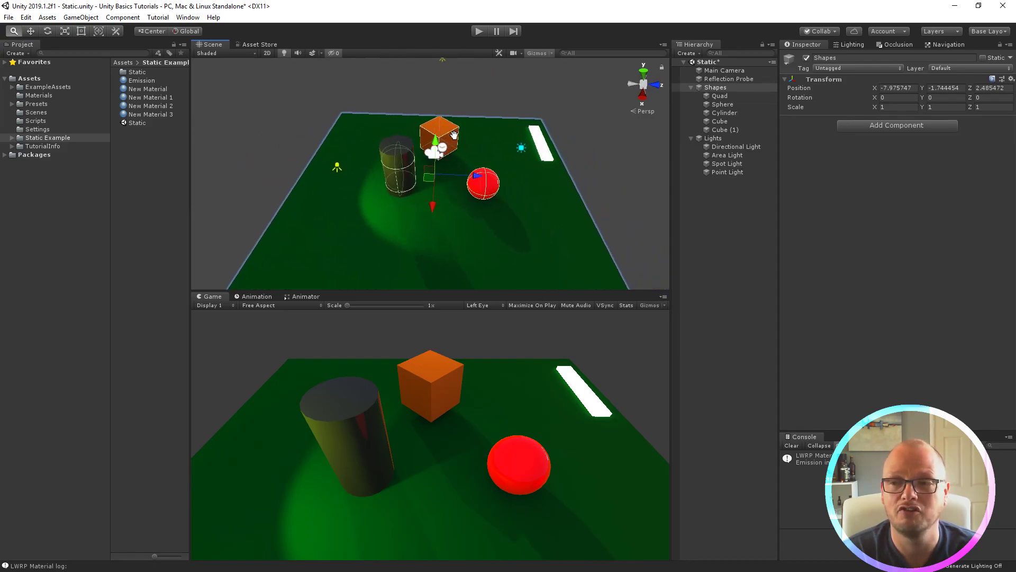